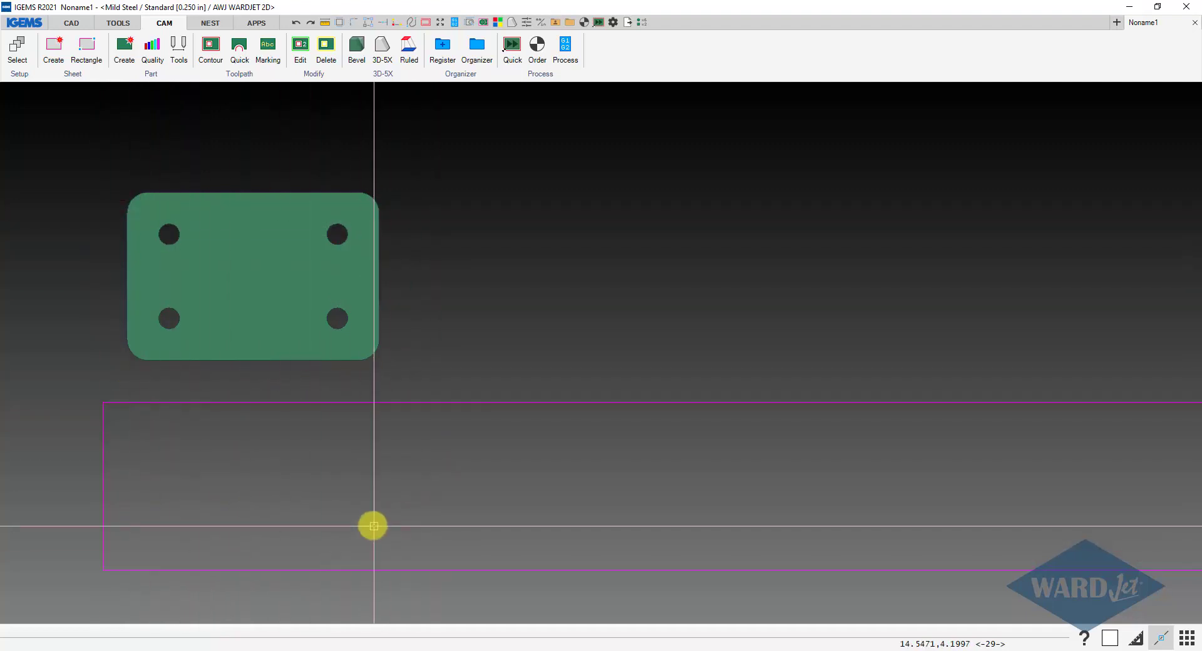
- Apply Multi contour toolpaths with lead-ins to all of the plate's contours
scroll(359, 497, "down", 3)
middle_click_drag(359, 497, 314, 405)
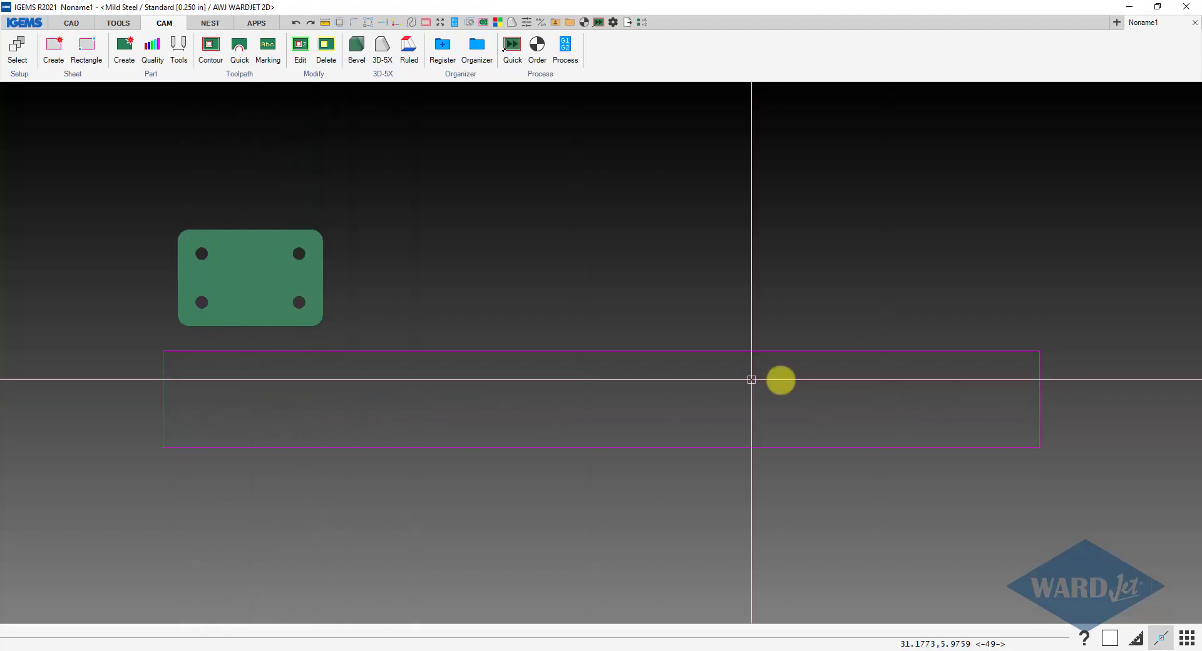
scroll(263, 294, "up", 5)
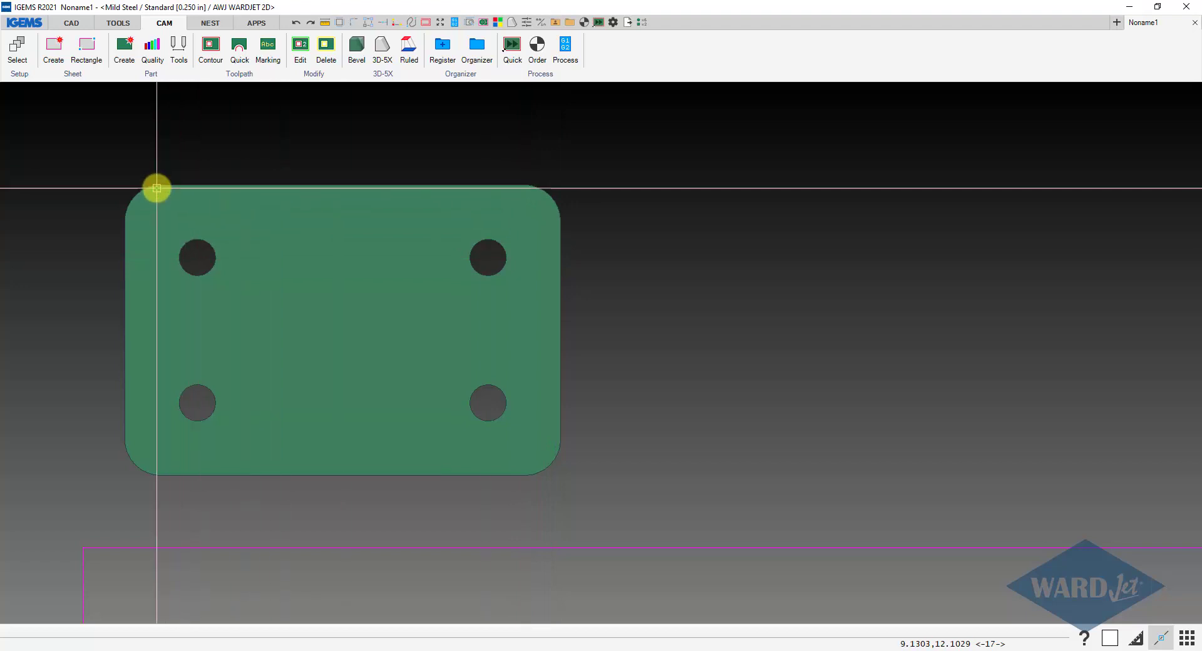
scroll(225, 472, "down", 4)
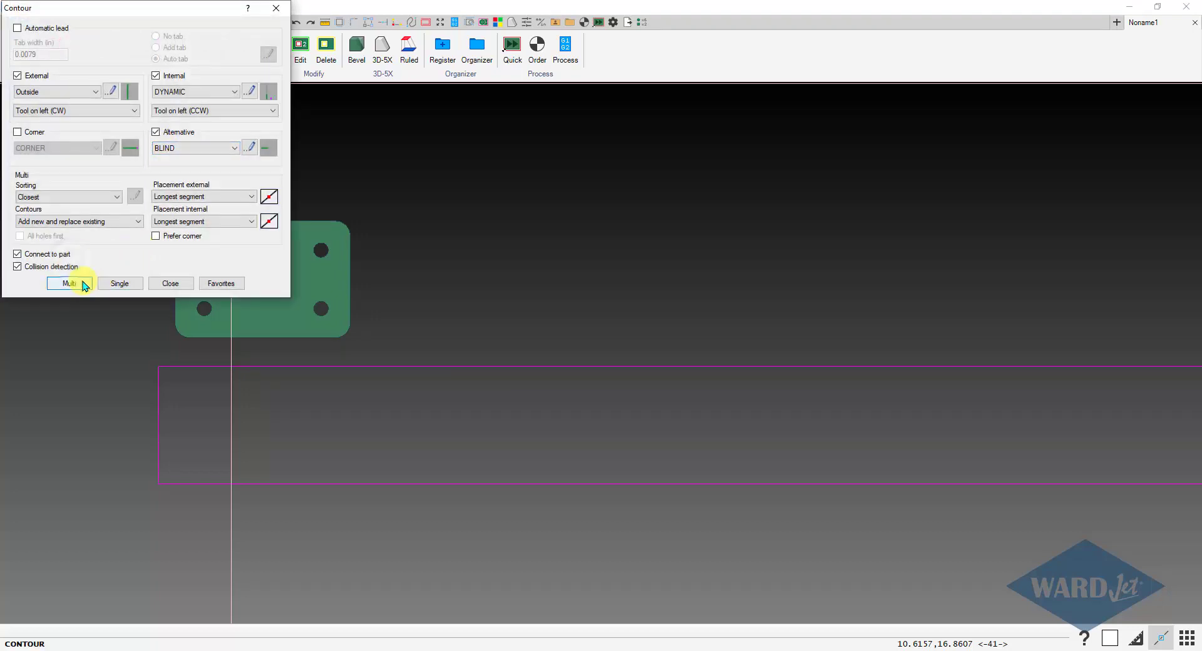
left_click(69, 283)
left_click(273, 282)
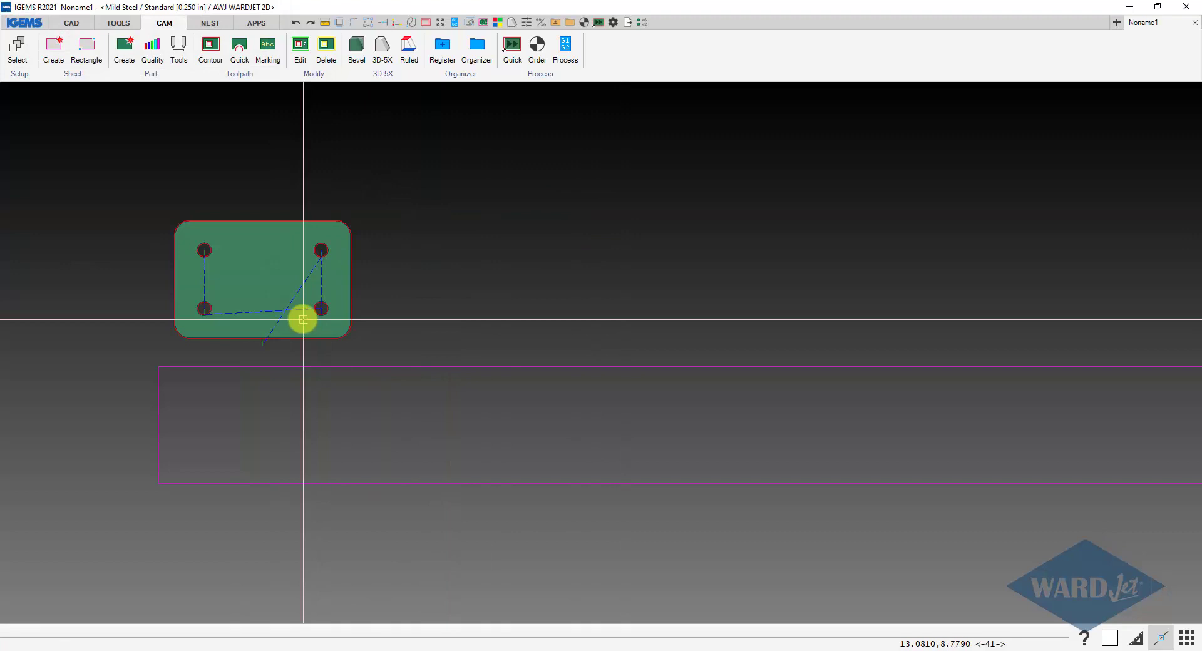
- Recontour the plate with Single contours and reopen the Contour dialog
scroll(303, 320, "down", 1)
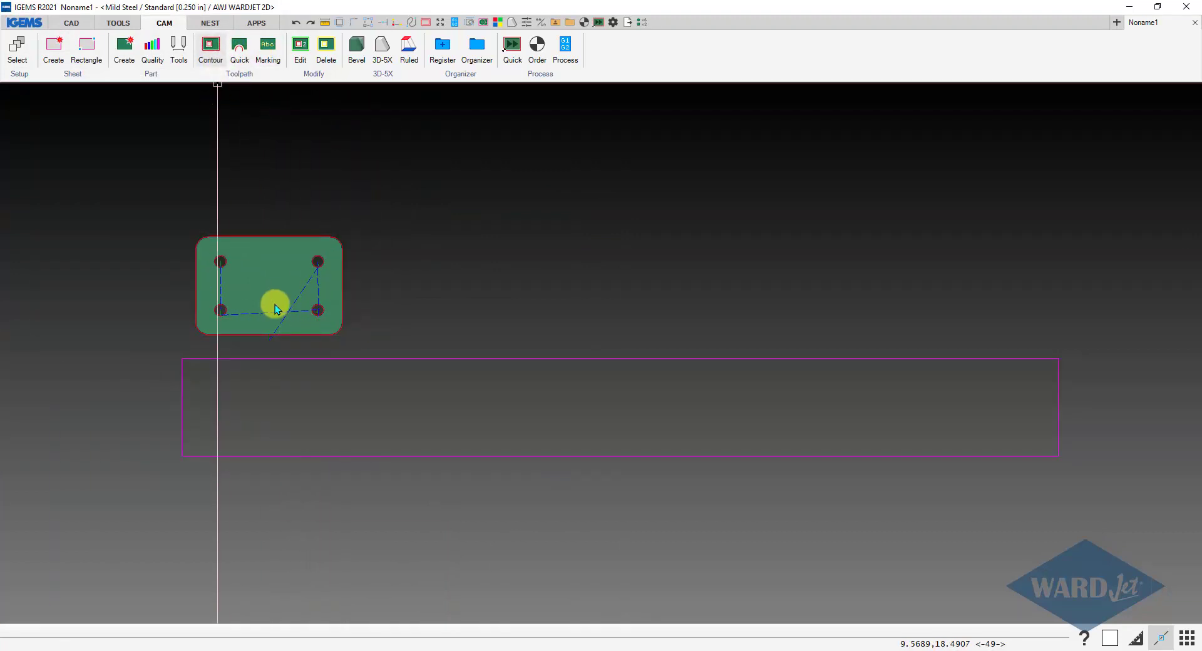
left_click(129, 282)
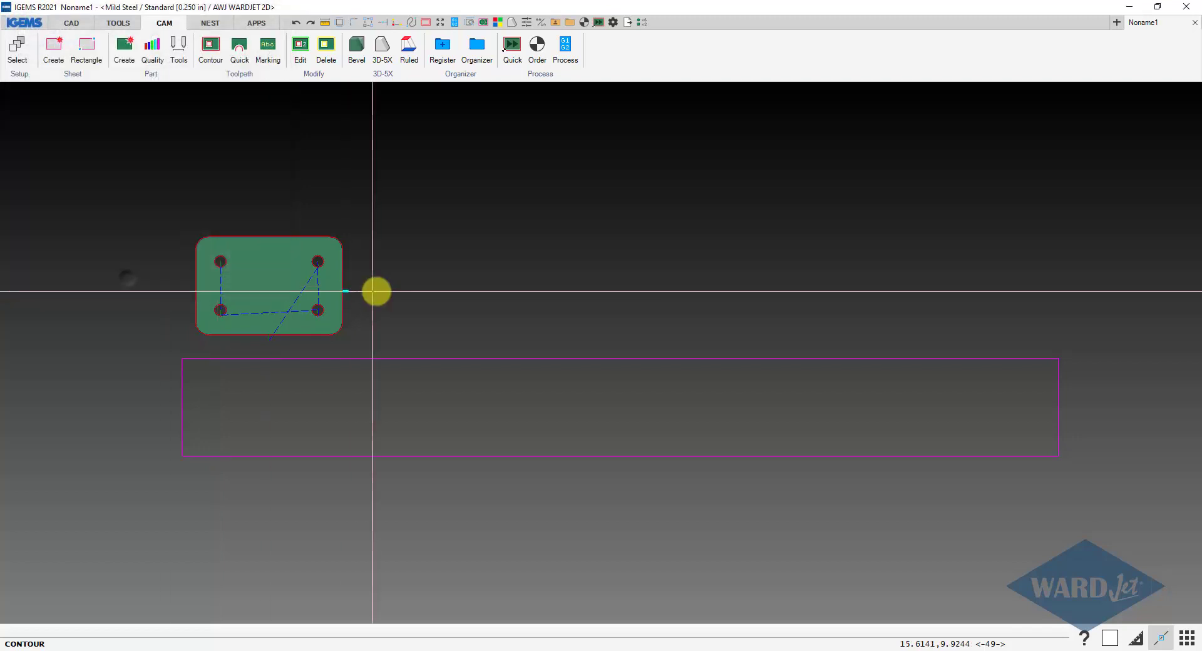
scroll(370, 288, "up", 1)
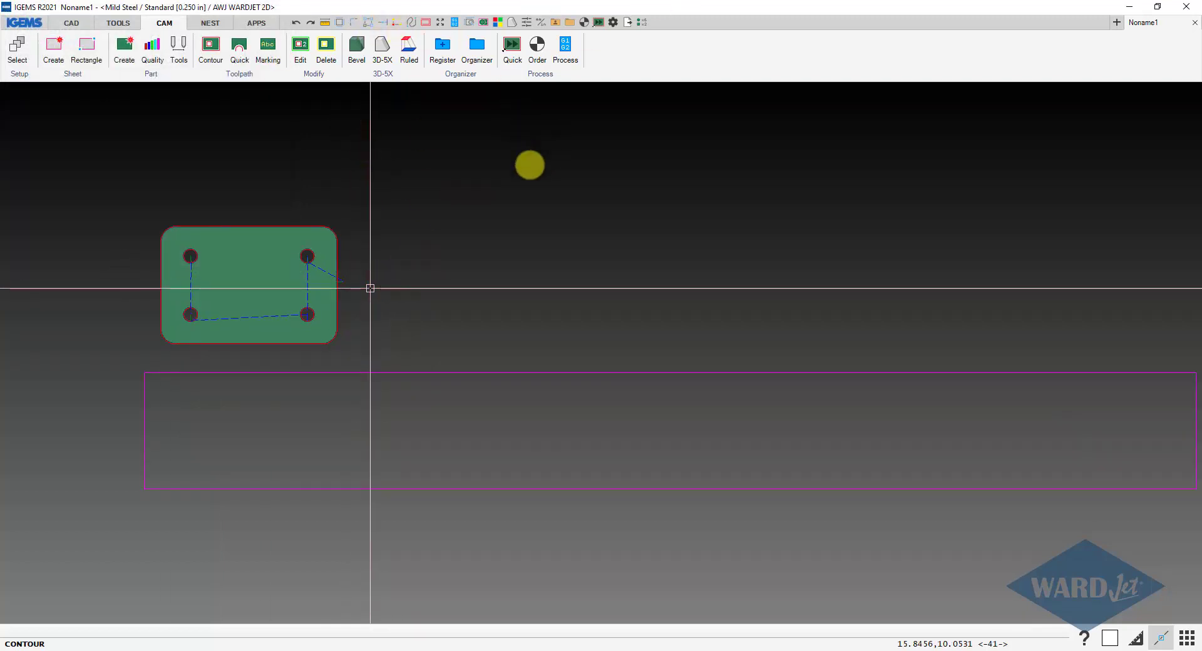
right_click(406, 172)
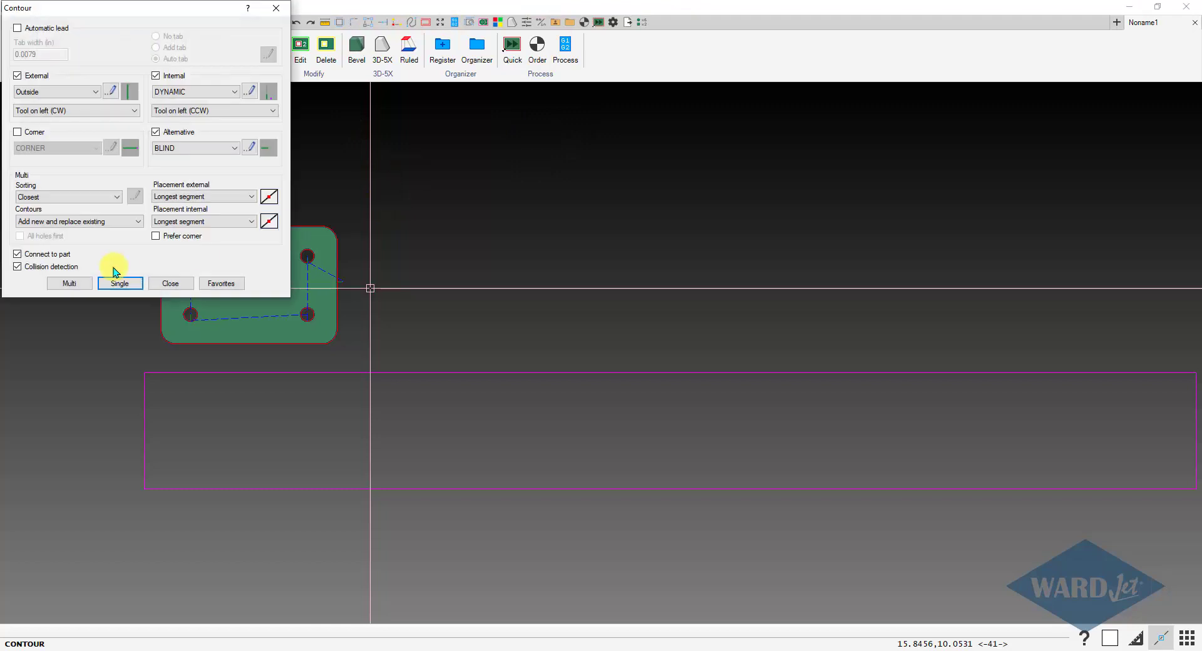
- Auto-nest a quantity of 5 plates on the bar stock sheet
left_click(170, 284)
left_click(209, 22)
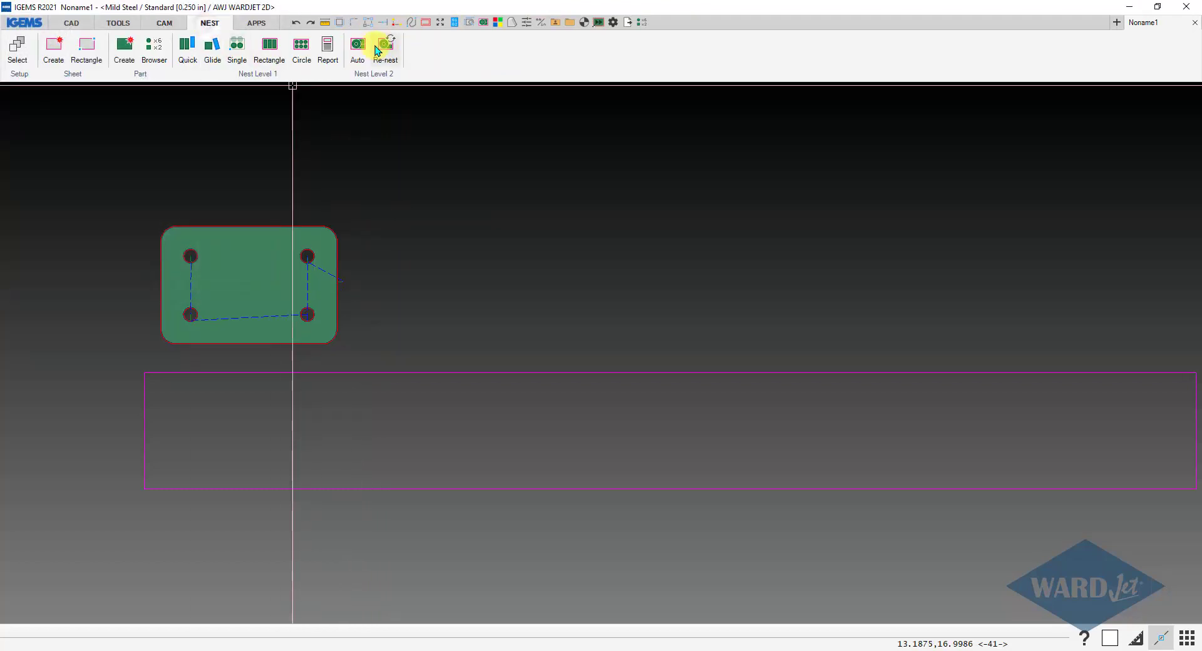
left_click(358, 46)
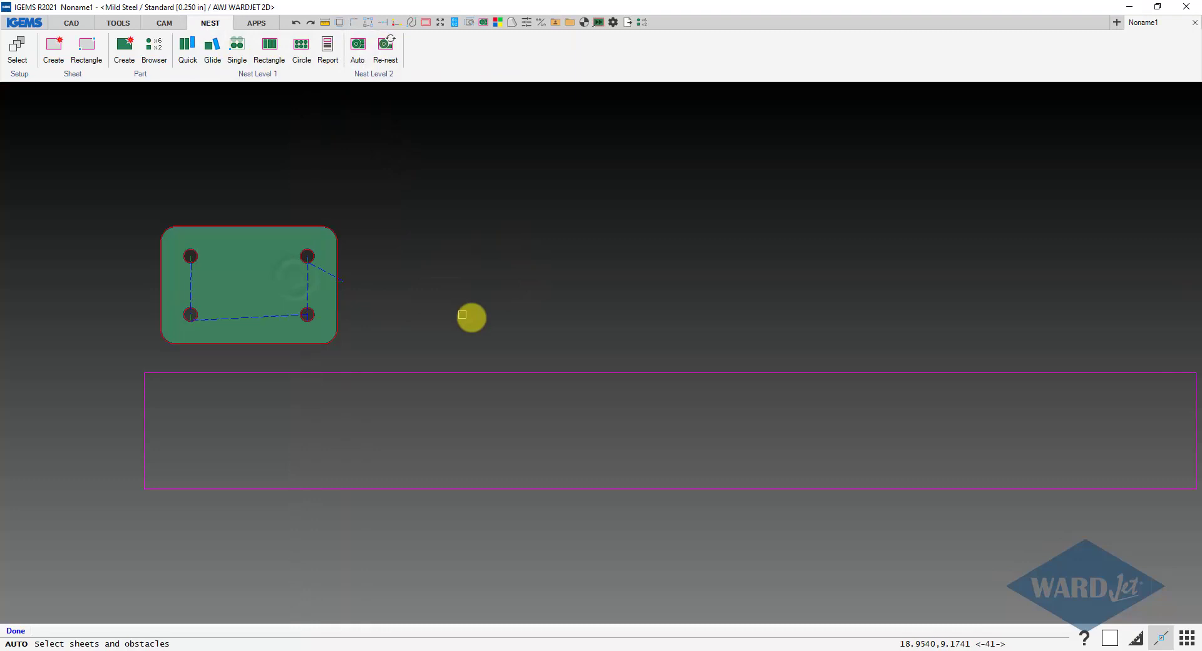
left_click(410, 414)
right_click(308, 438)
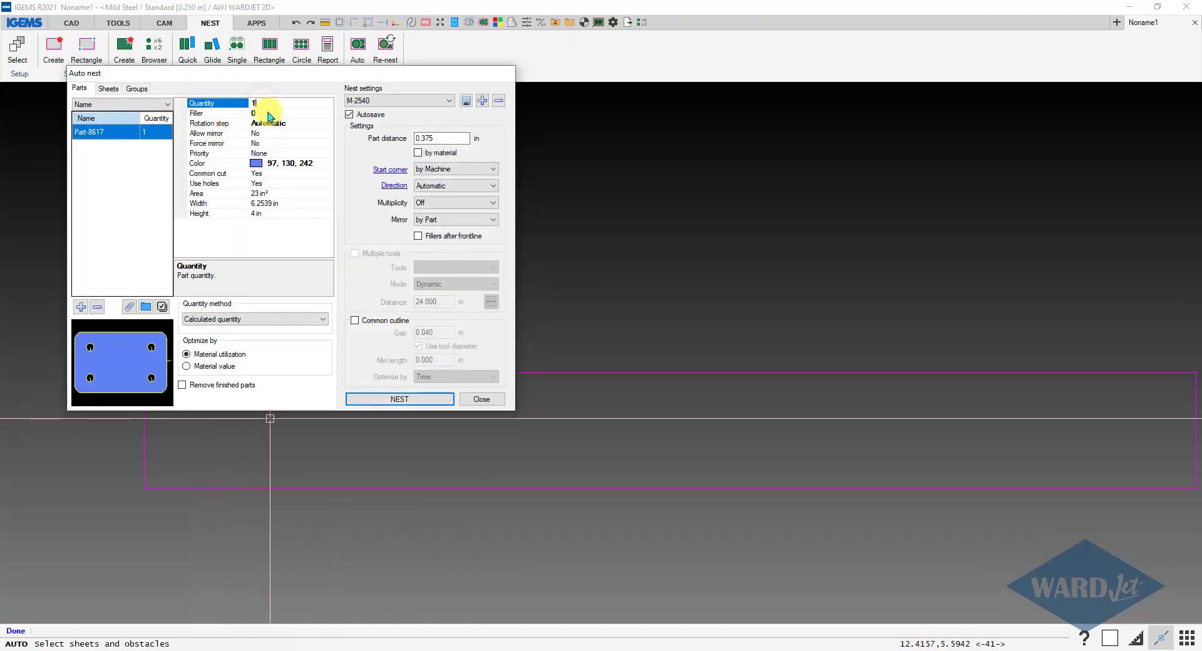
left_click(447, 143)
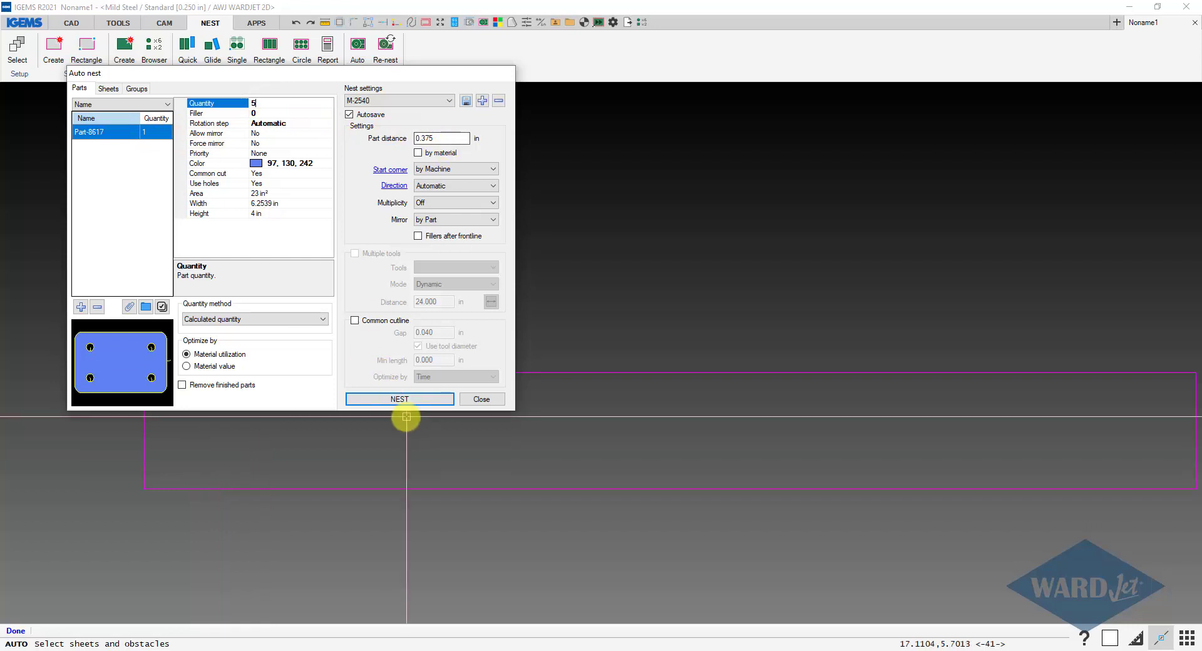
left_click(400, 399)
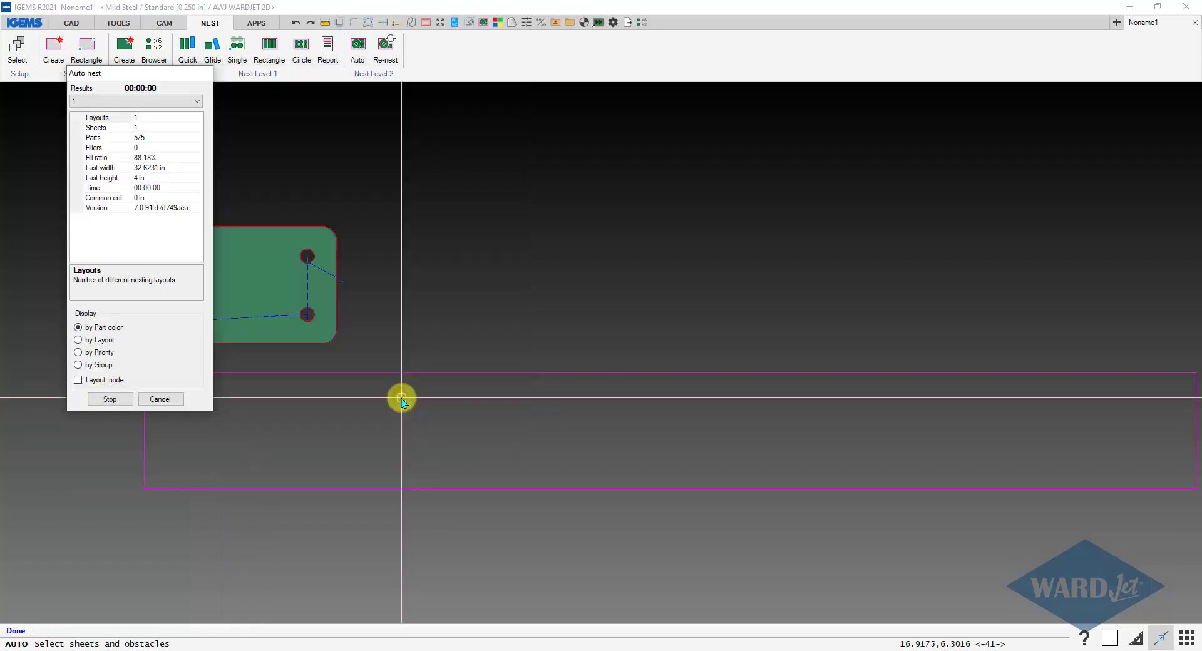
- Rerun the nest with rotation step None and accept the layout
scroll(525, 332, "down", 1)
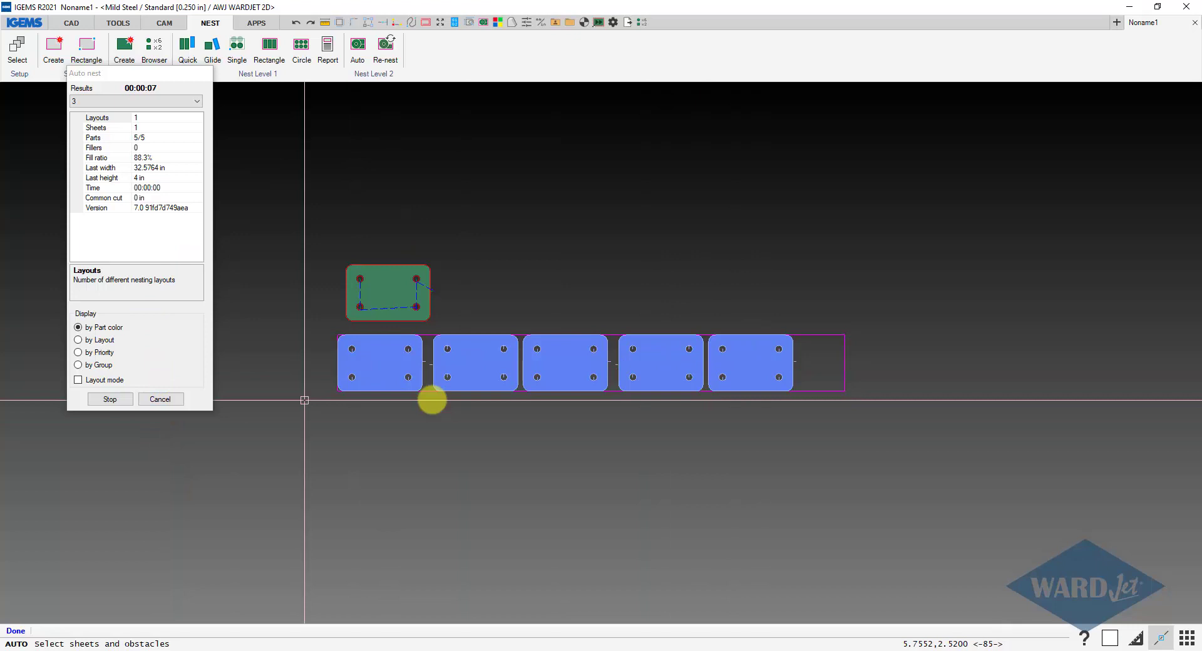
scroll(457, 397, "up", 4)
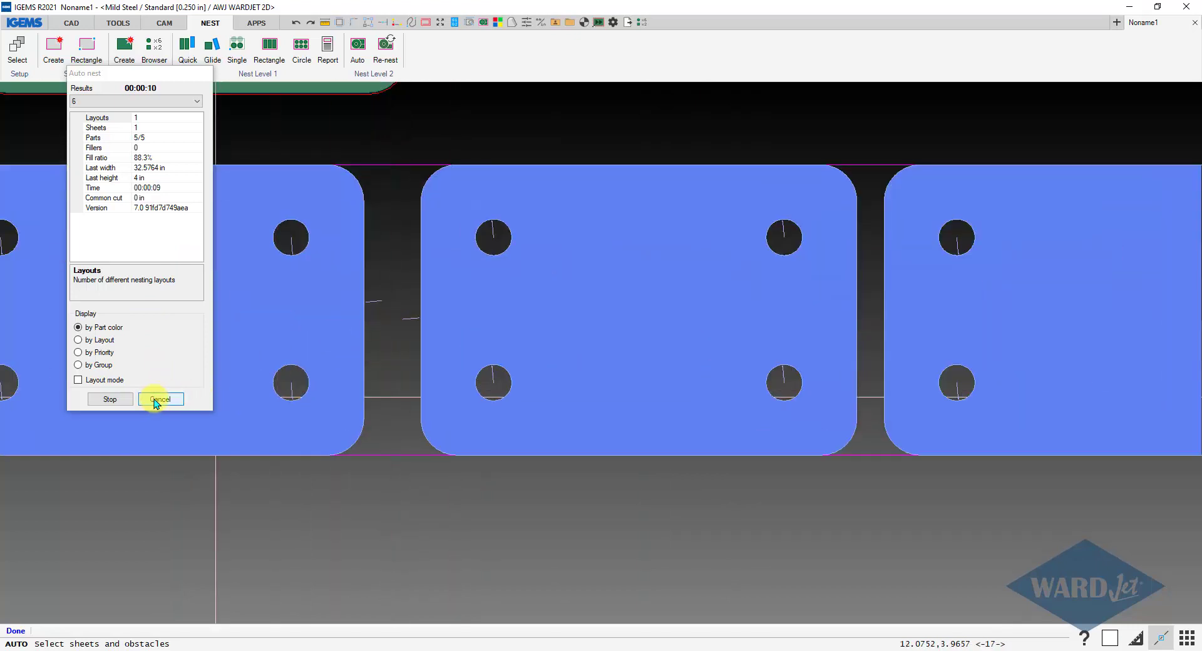
left_click(159, 400)
left_click(305, 126)
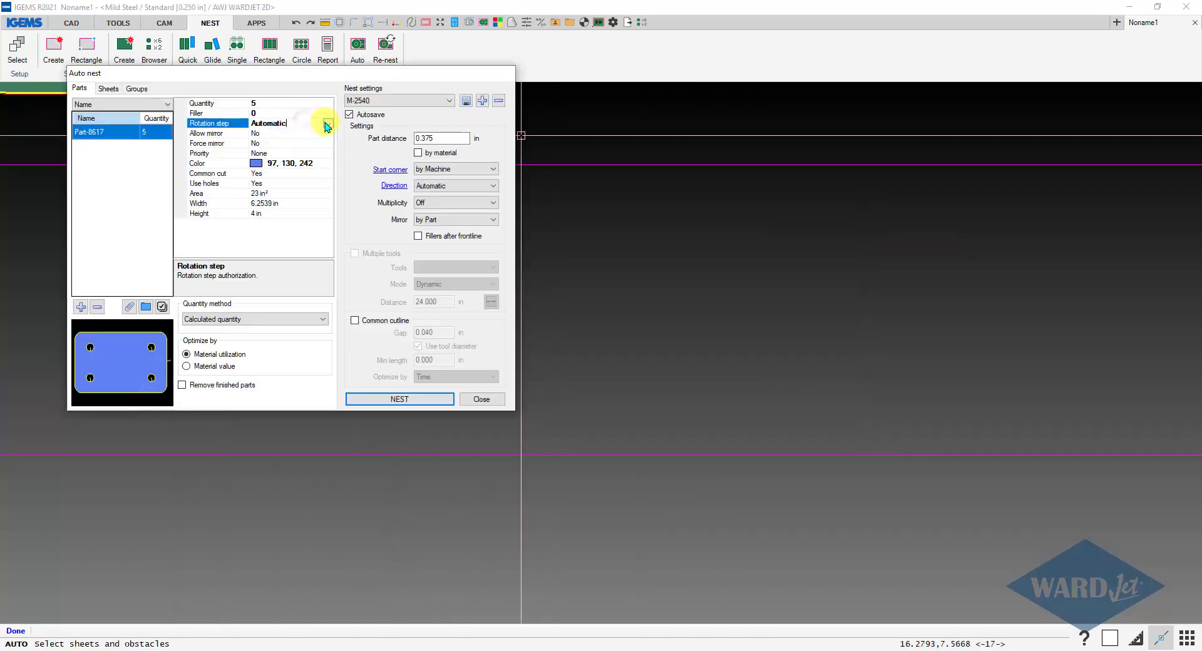
left_click(327, 123)
left_click(259, 144)
left_click(415, 399)
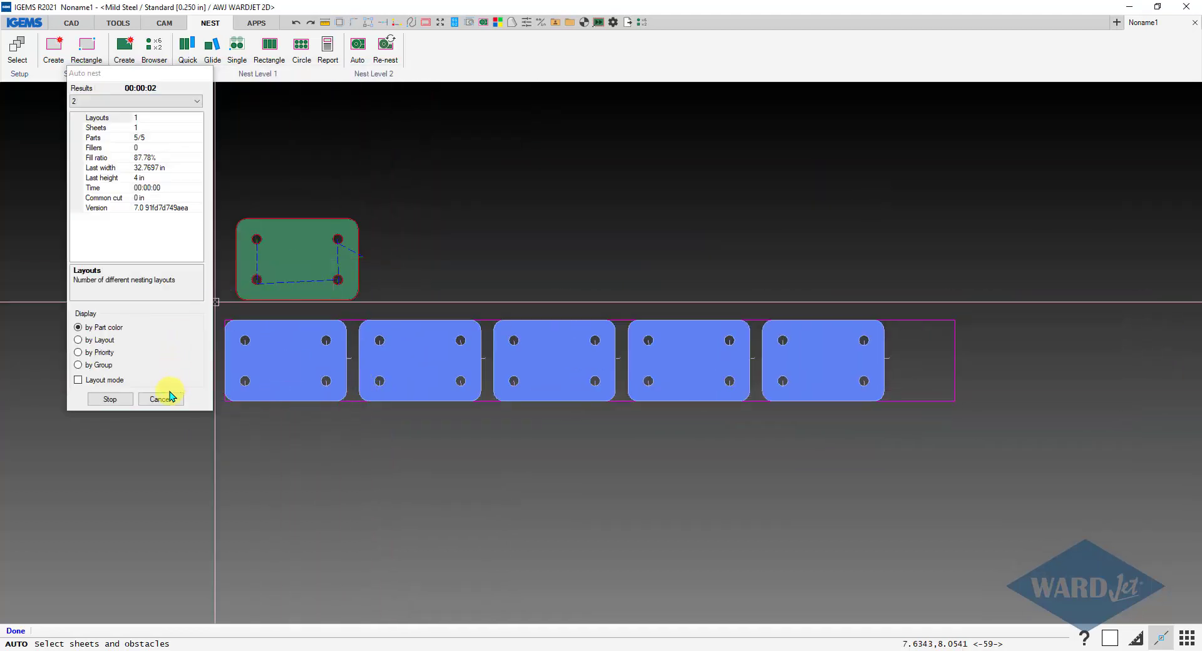
left_click(111, 400)
left_click(110, 399)
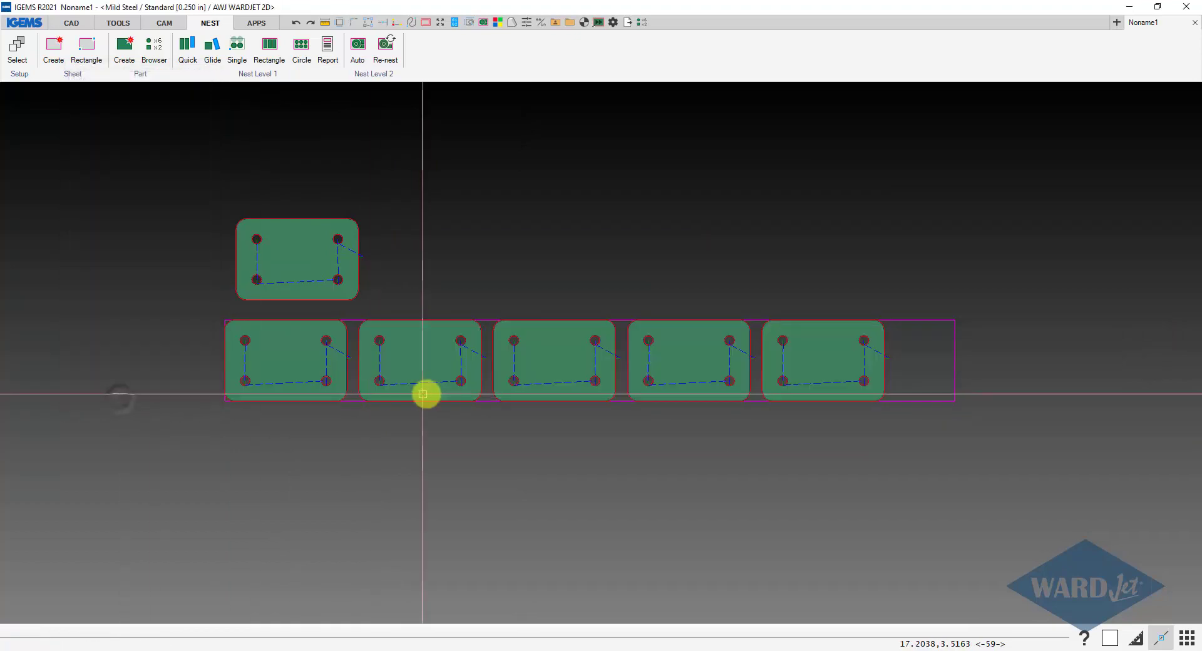
- Move the five window-selected plates to a new spot along the bar
scroll(351, 374, "up", 4)
scroll(355, 372, "down", 4)
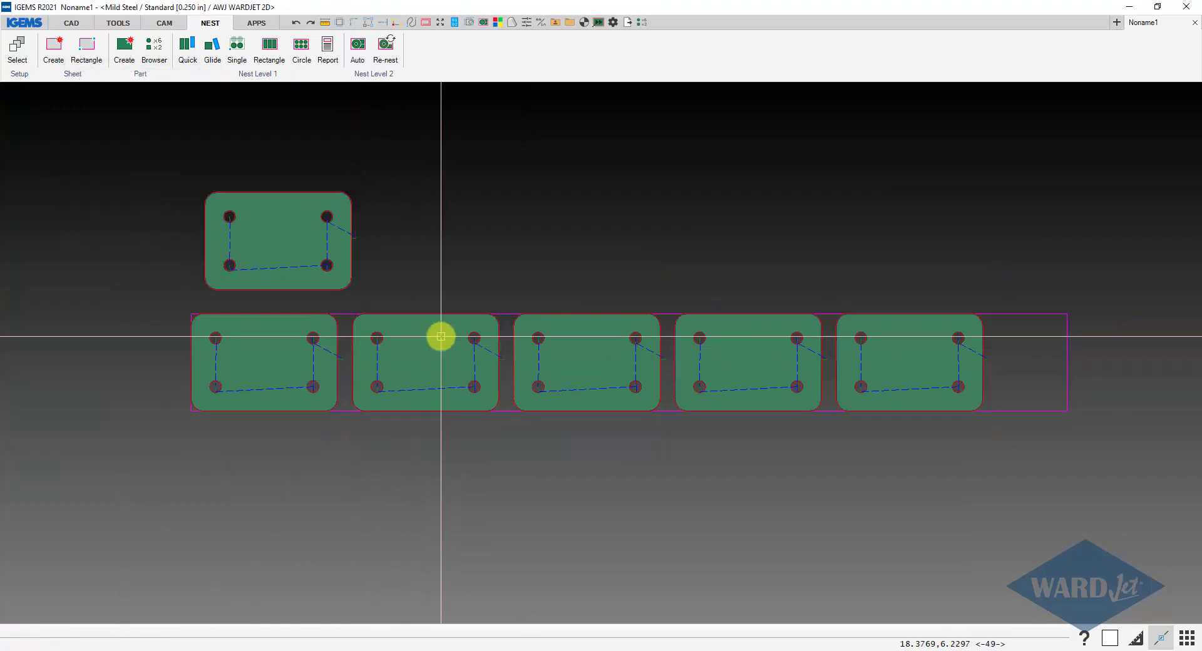
key("m")
left_click_drag(174, 300, 1005, 454)
key("Return")
left_click(459, 461)
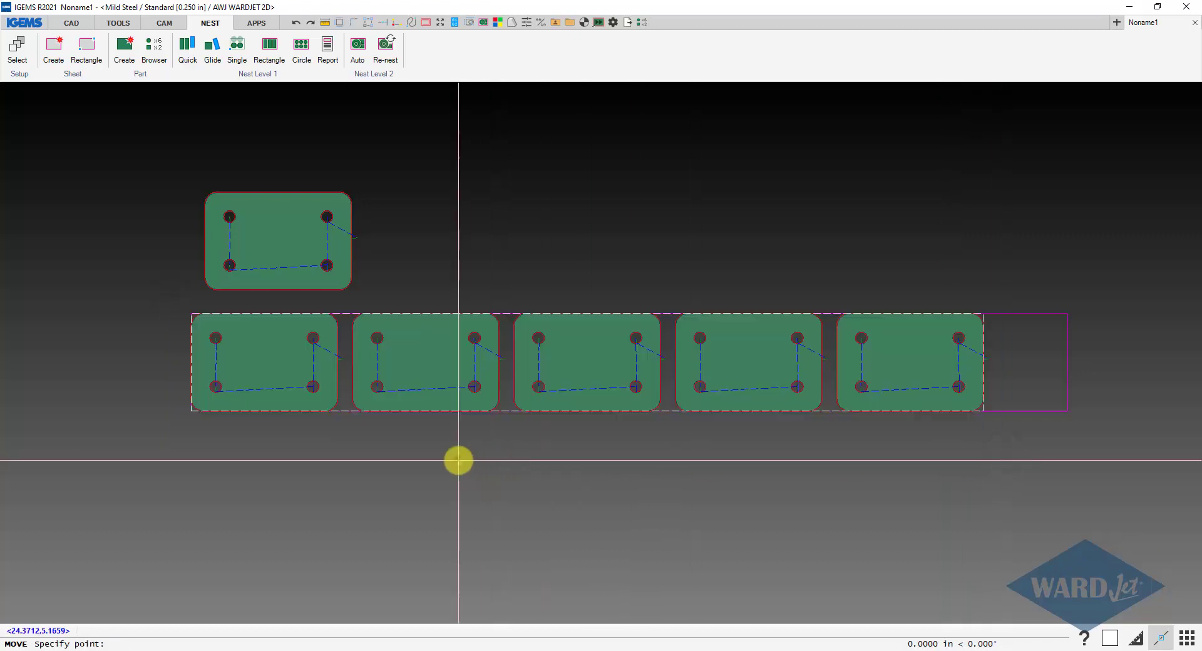
left_click(496, 461)
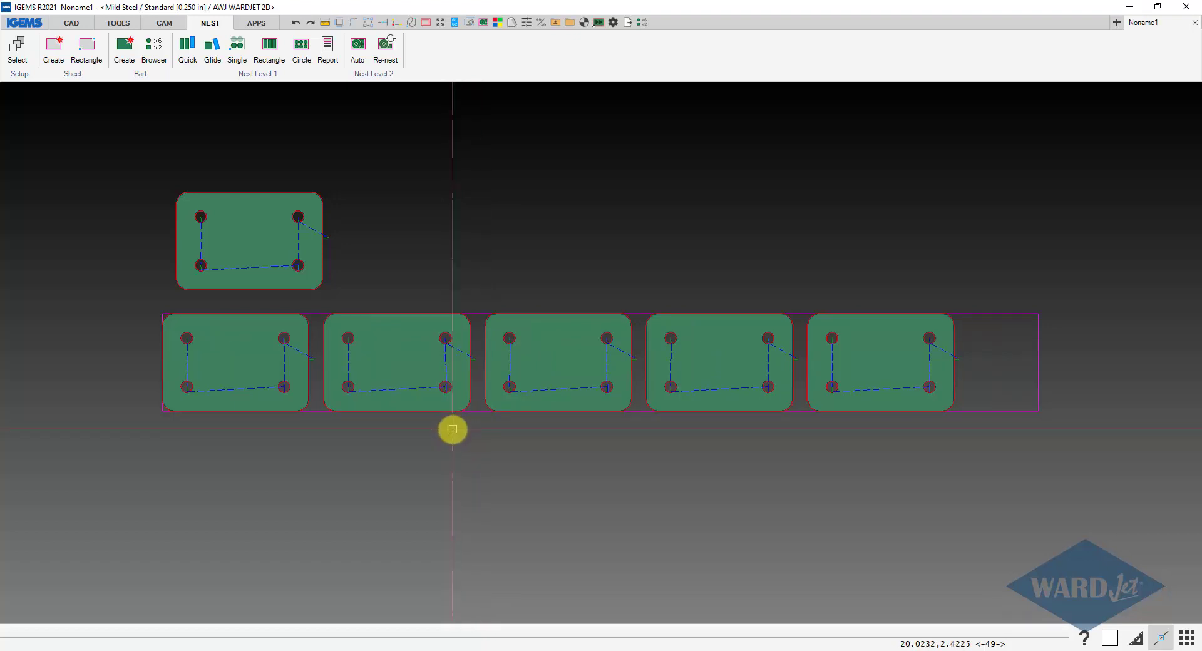
- Move the five plates again using the Centroid snap to centre them on the bar
left_click_drag(131, 299, 982, 464)
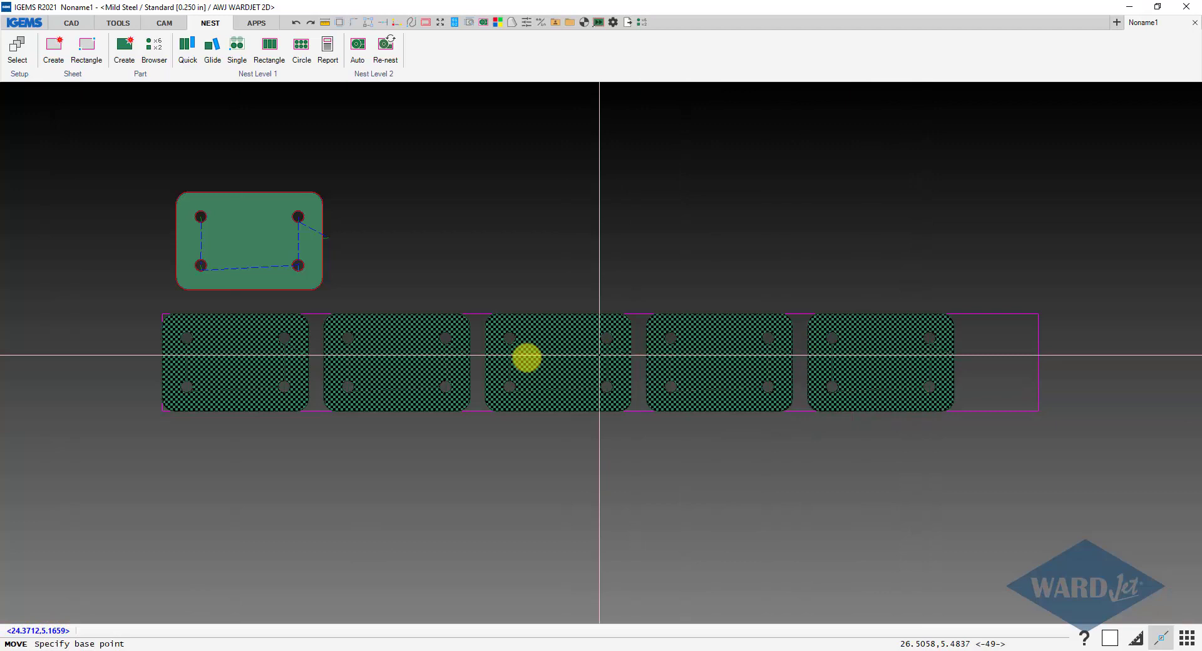
left_click(563, 451)
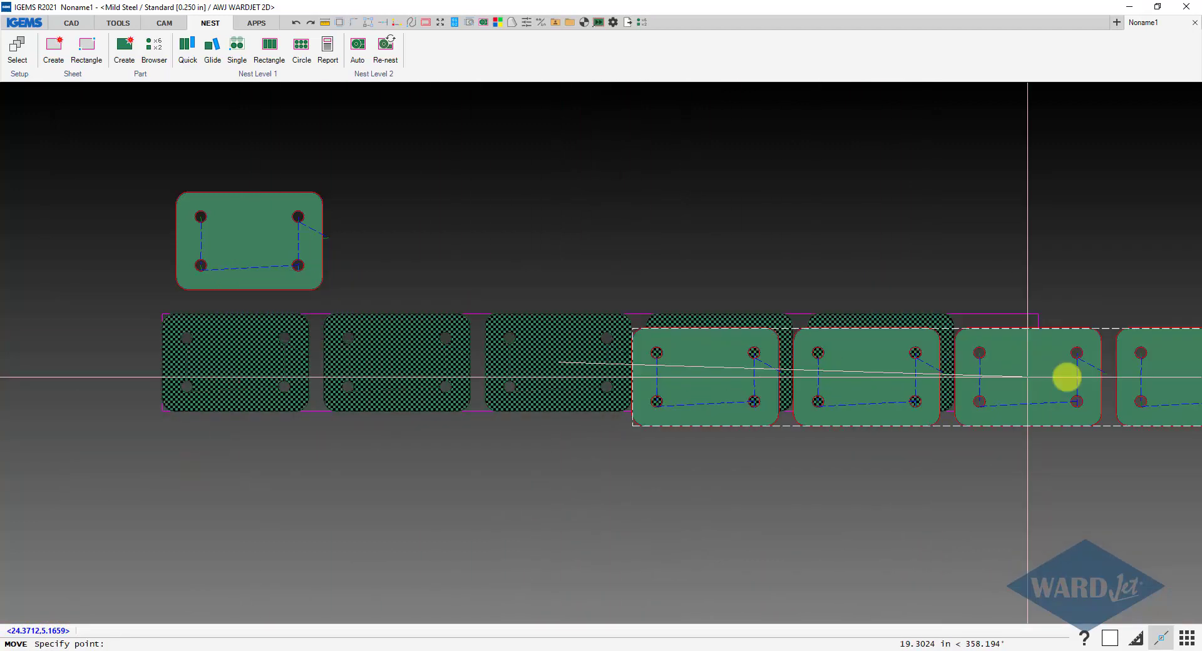
right_click(1033, 328)
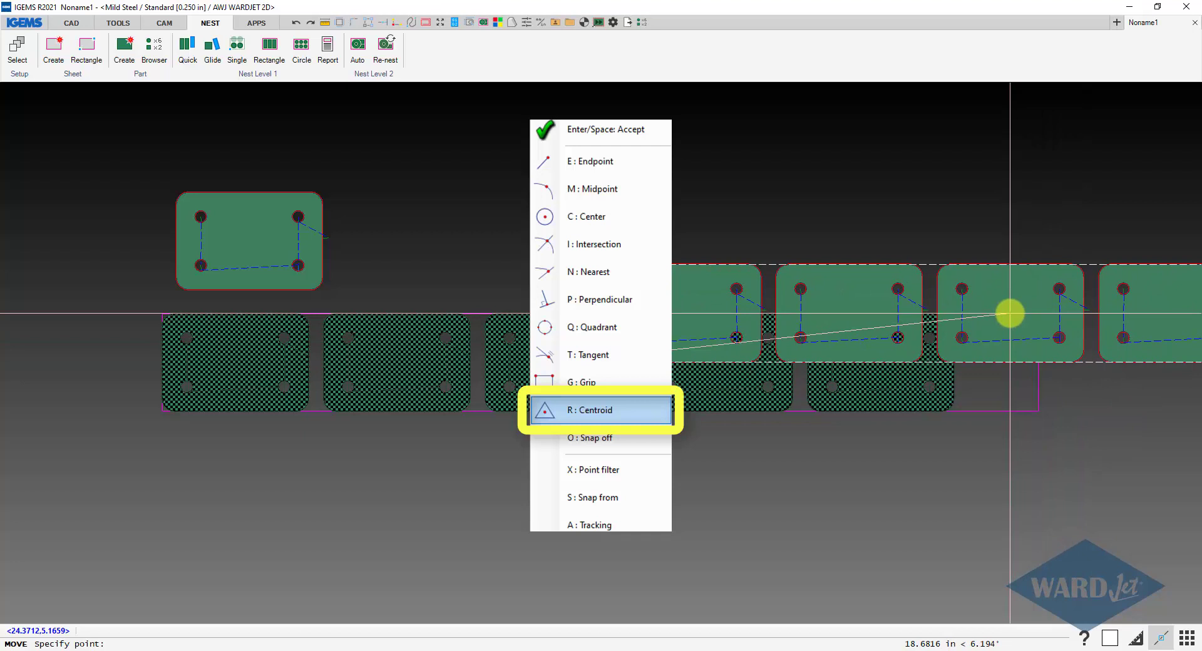
key("r")
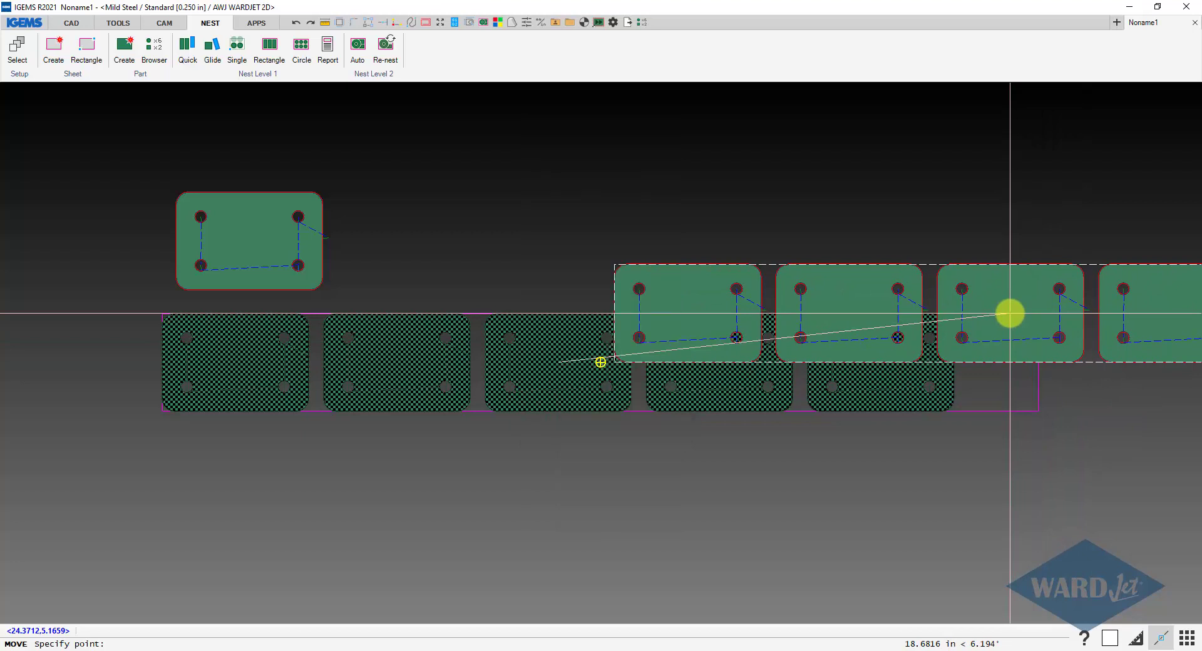
left_click(1010, 313)
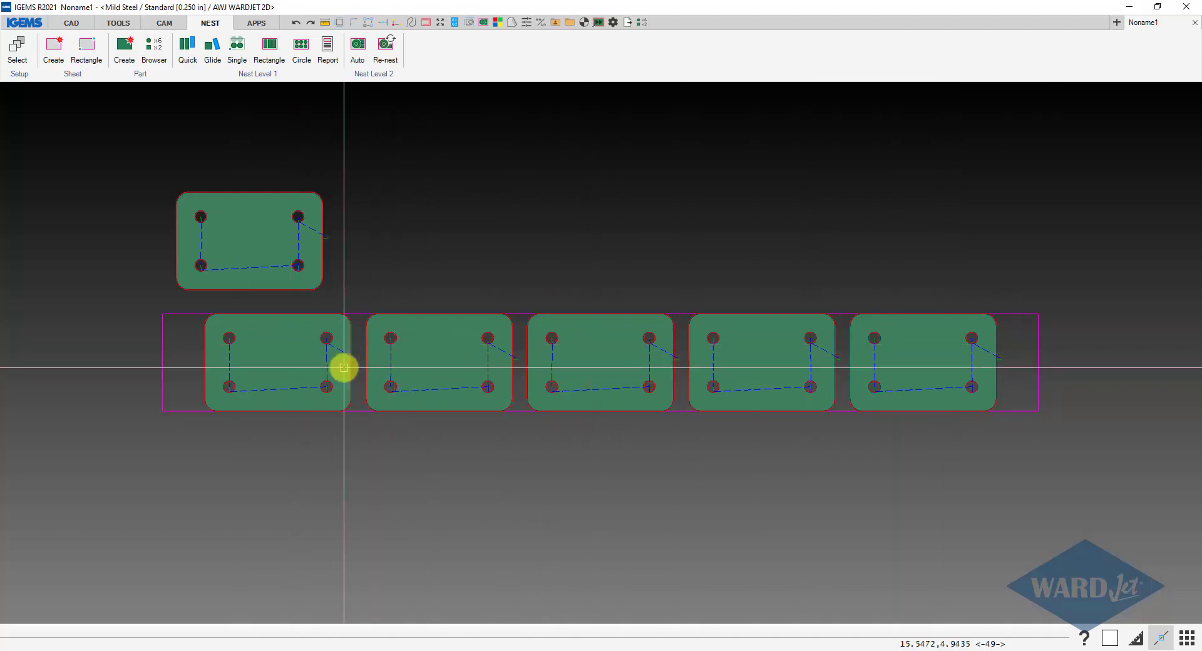
- Erase the toolpaths from the four left plates with a window selection
scroll(349, 315, "up", 6)
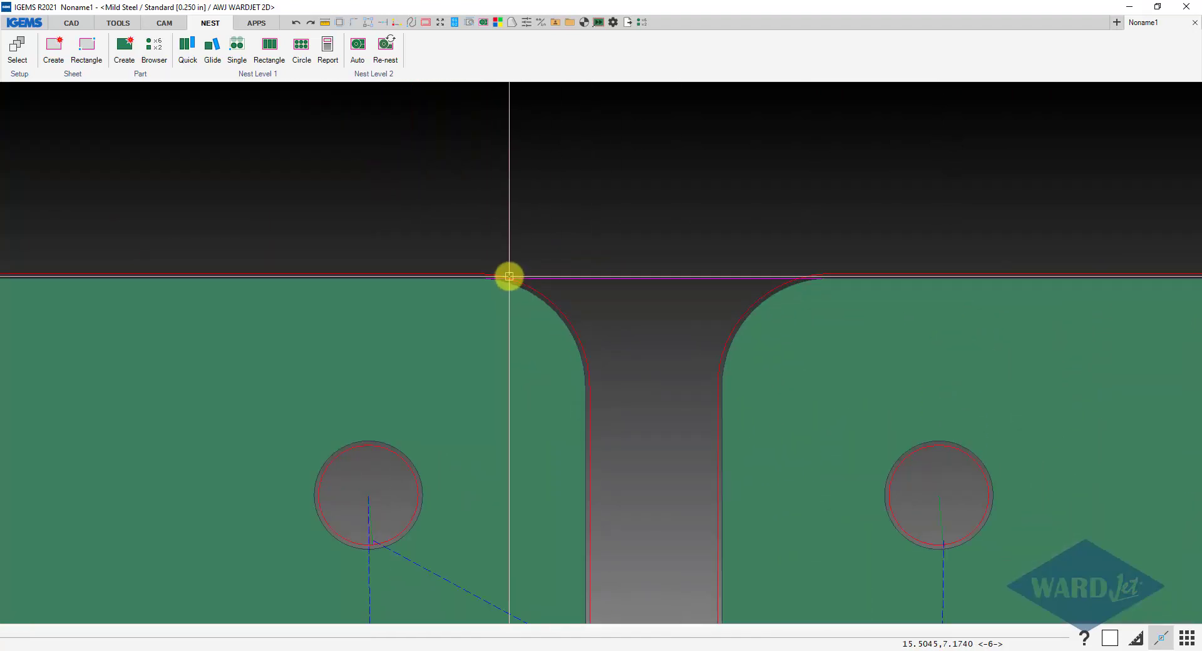
scroll(376, 270, "down", 8)
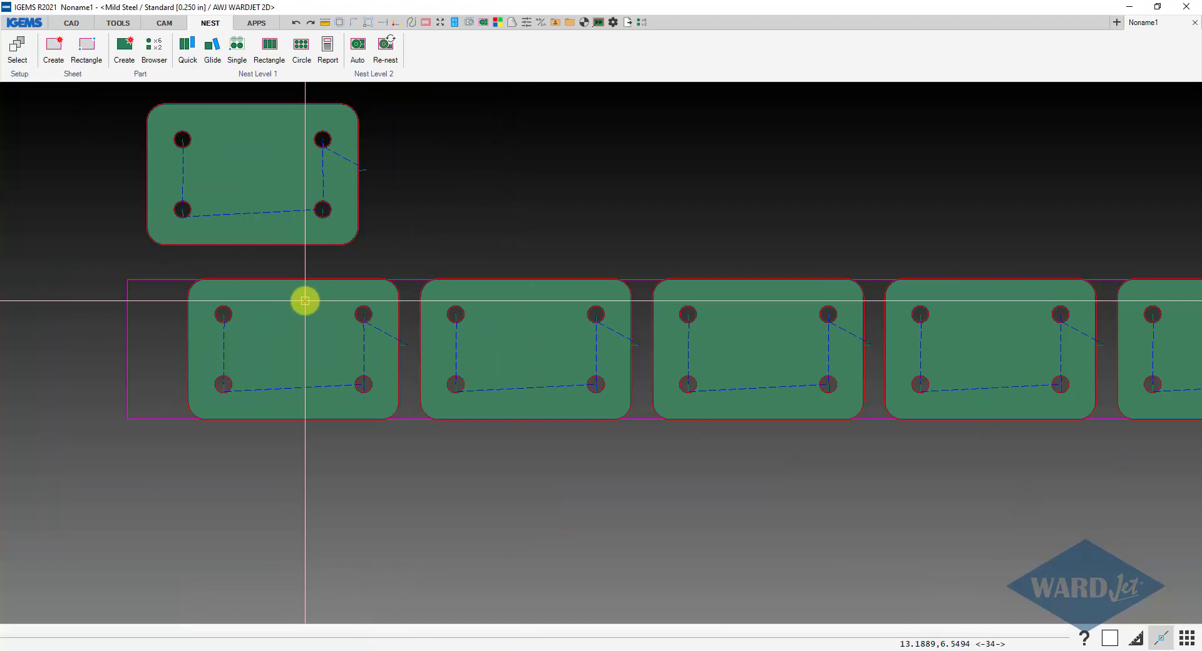
scroll(414, 326, "down", 4)
scroll(537, 336, "up", 3)
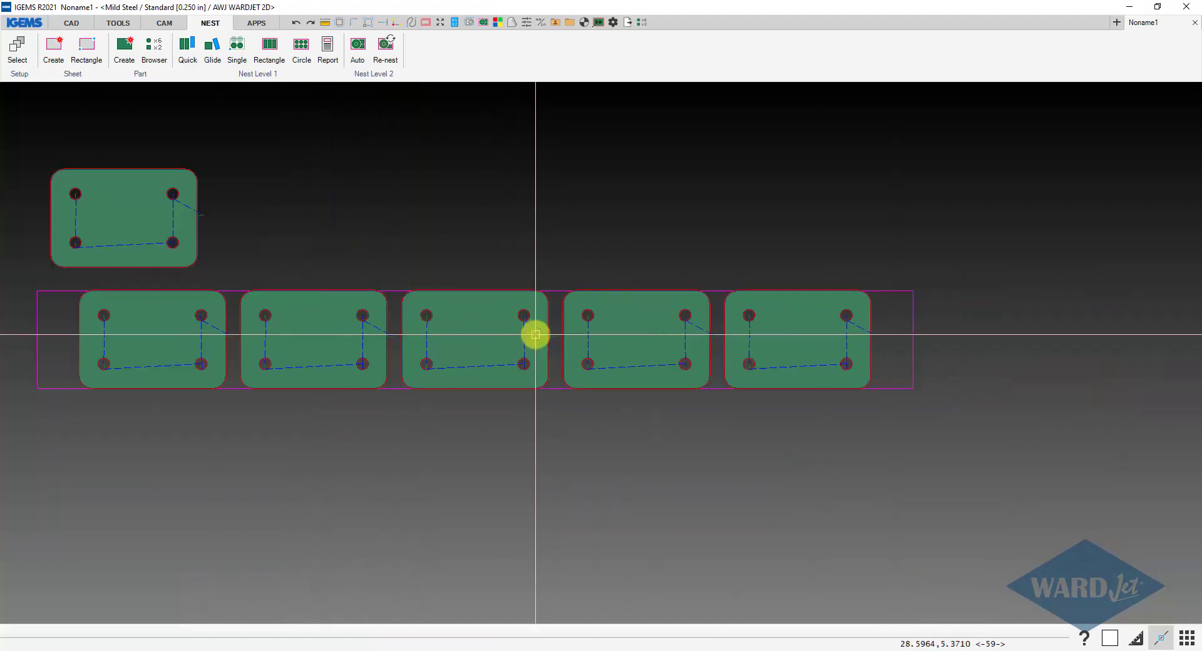
left_click(158, 26)
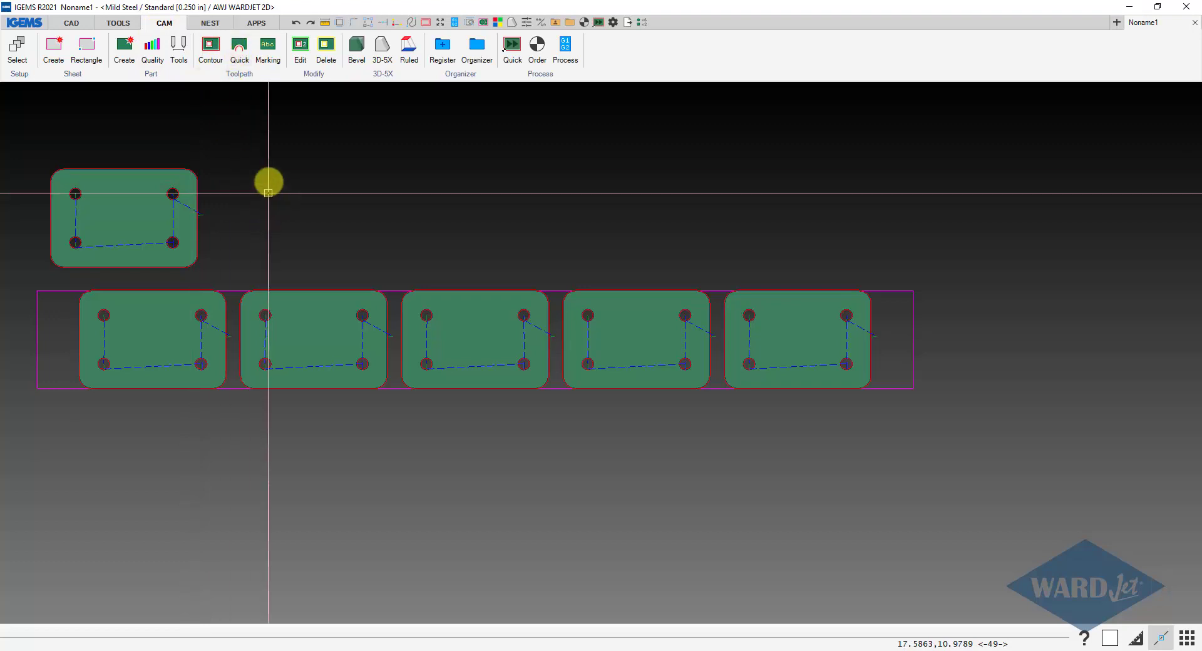
middle_click_drag(268, 183, 384, 260)
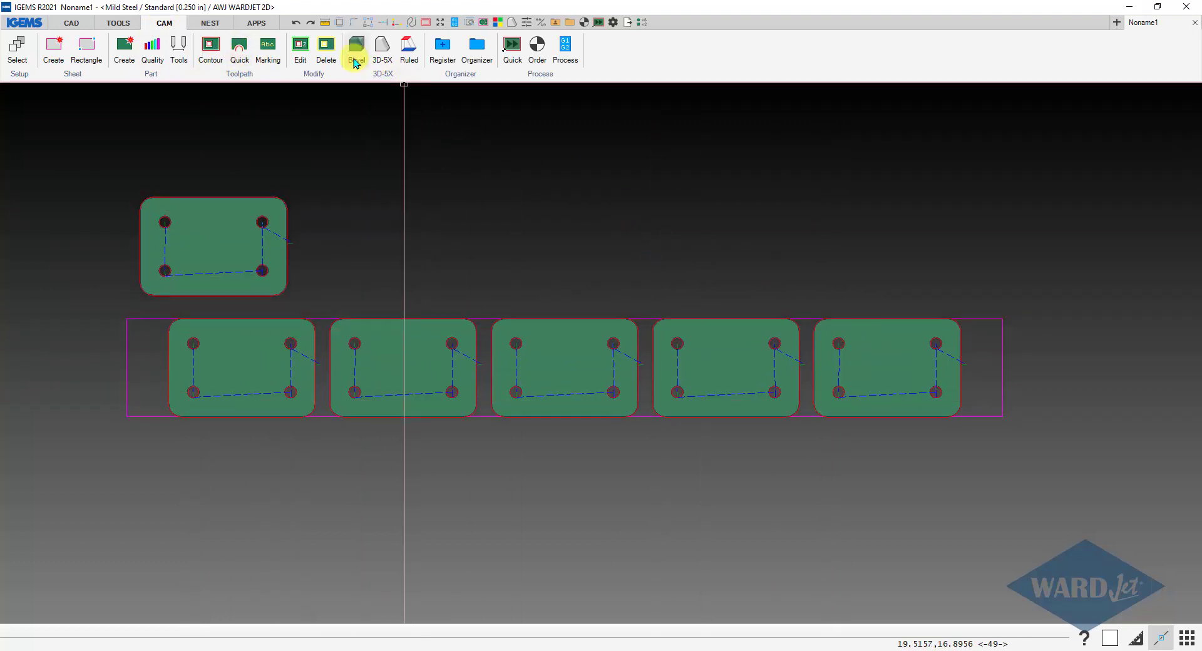
left_click(326, 45)
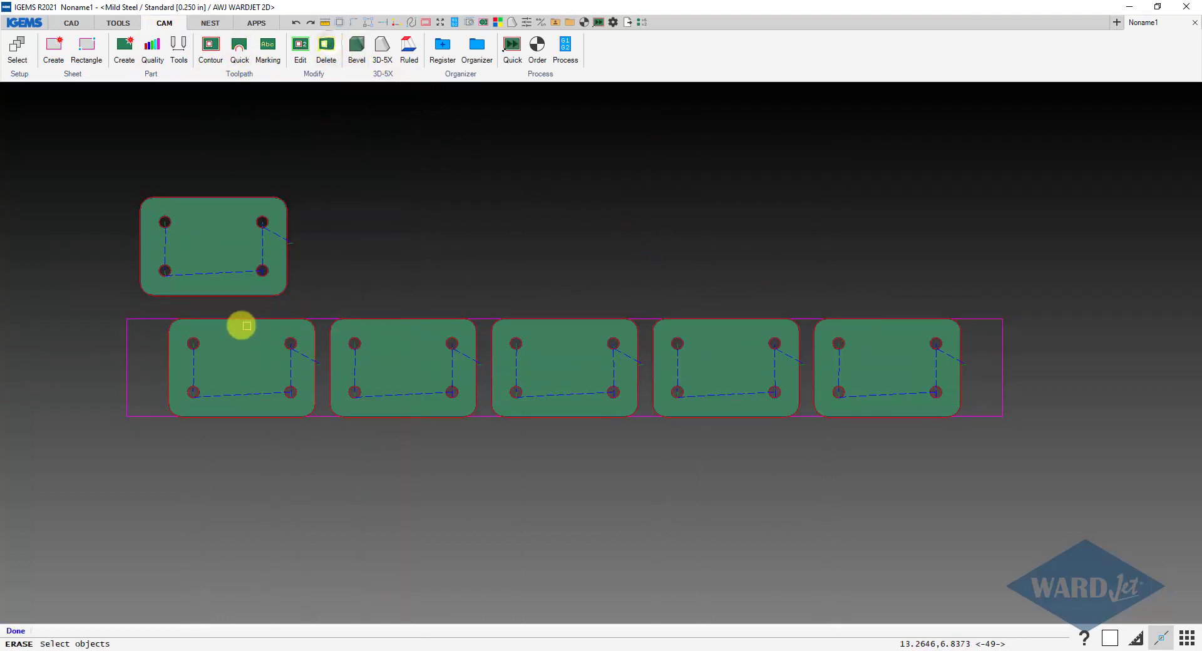
left_click(150, 303)
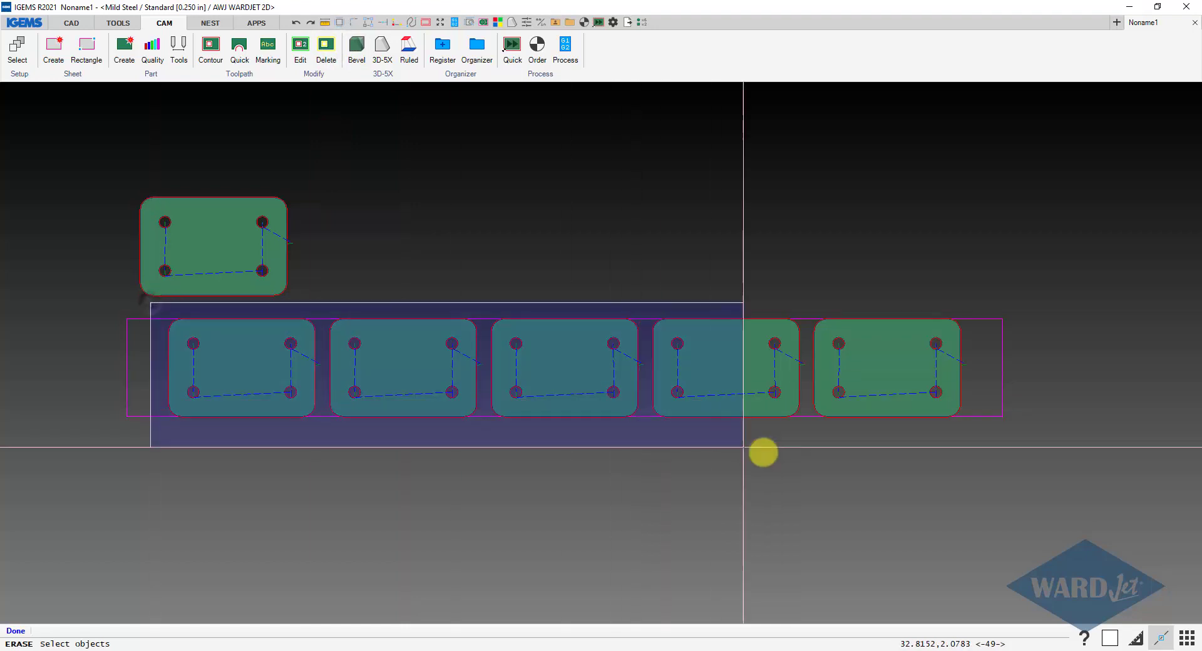
left_click(806, 461)
key("Return")
- Erase the right-most plate's outer contour toolpath
middle_click_drag(891, 472, 581, 453)
scroll(609, 446, "up", 5)
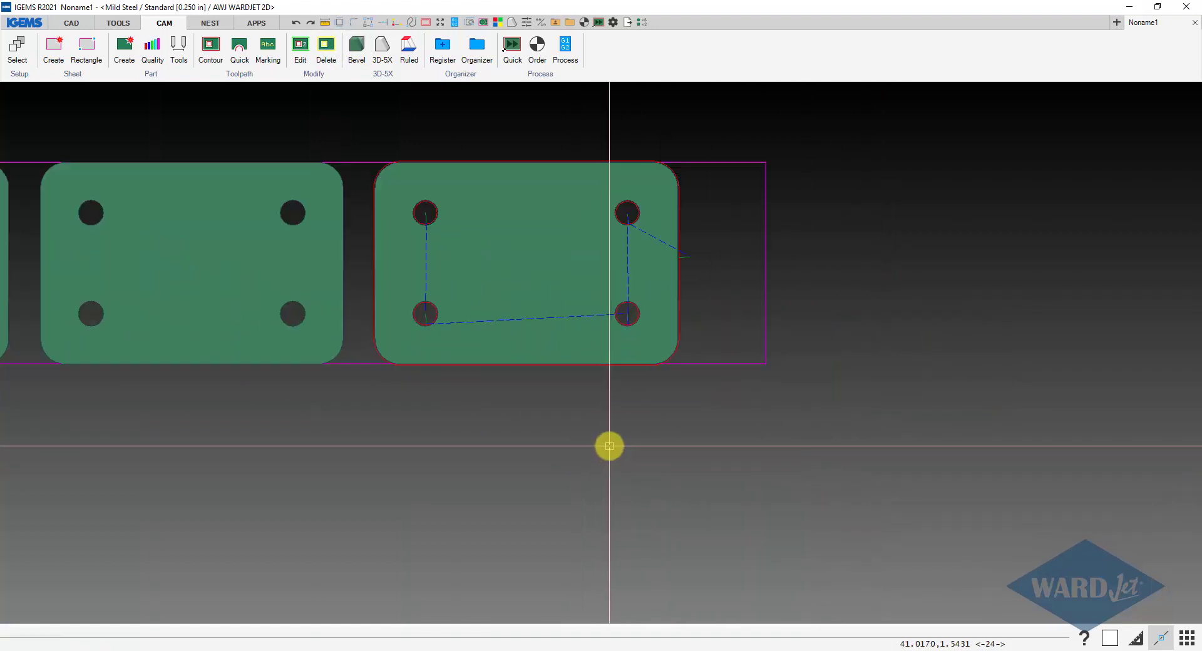
left_click(324, 45)
left_click(445, 158)
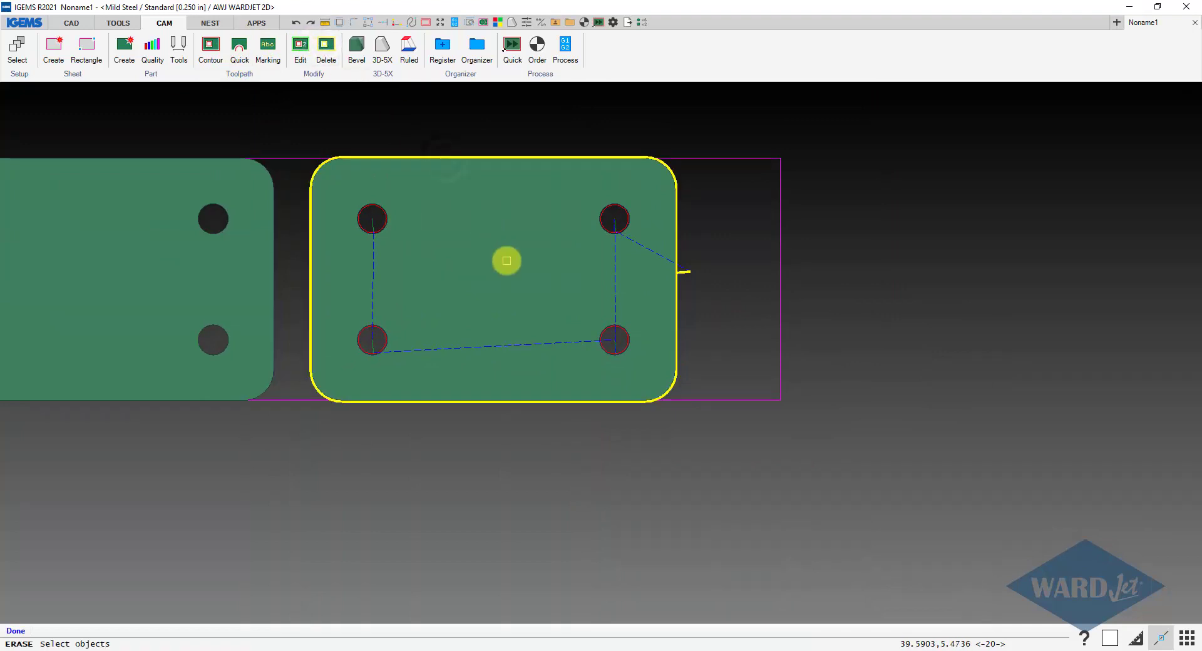
key("Return")
scroll(571, 250, "up", 5)
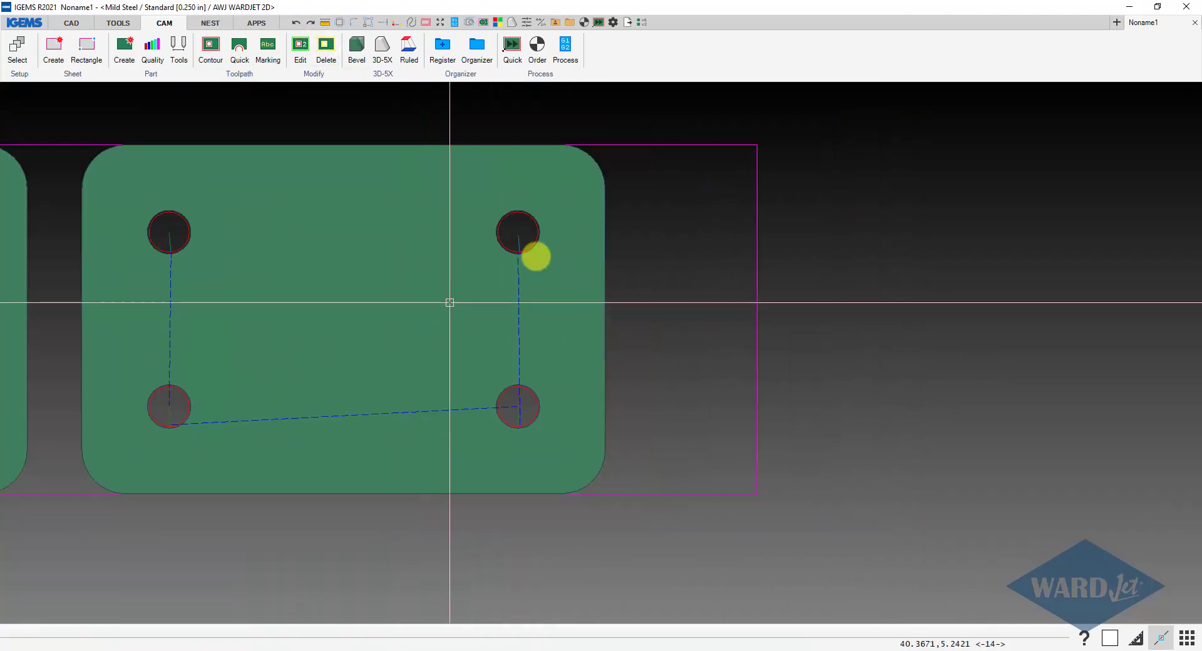
- In the Quick dialog, keep Contour, Tool on right and User piercing, and select the 0.125 in lead-in
scroll(527, 256, "down", 3)
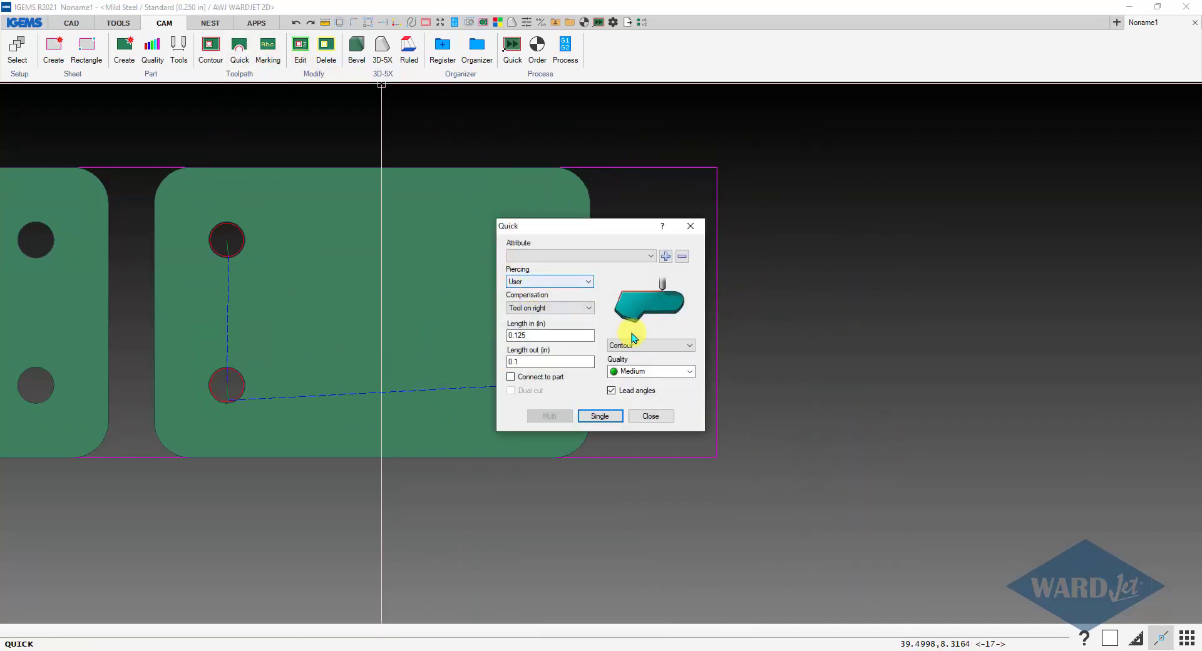
left_click(639, 346)
left_click(639, 351)
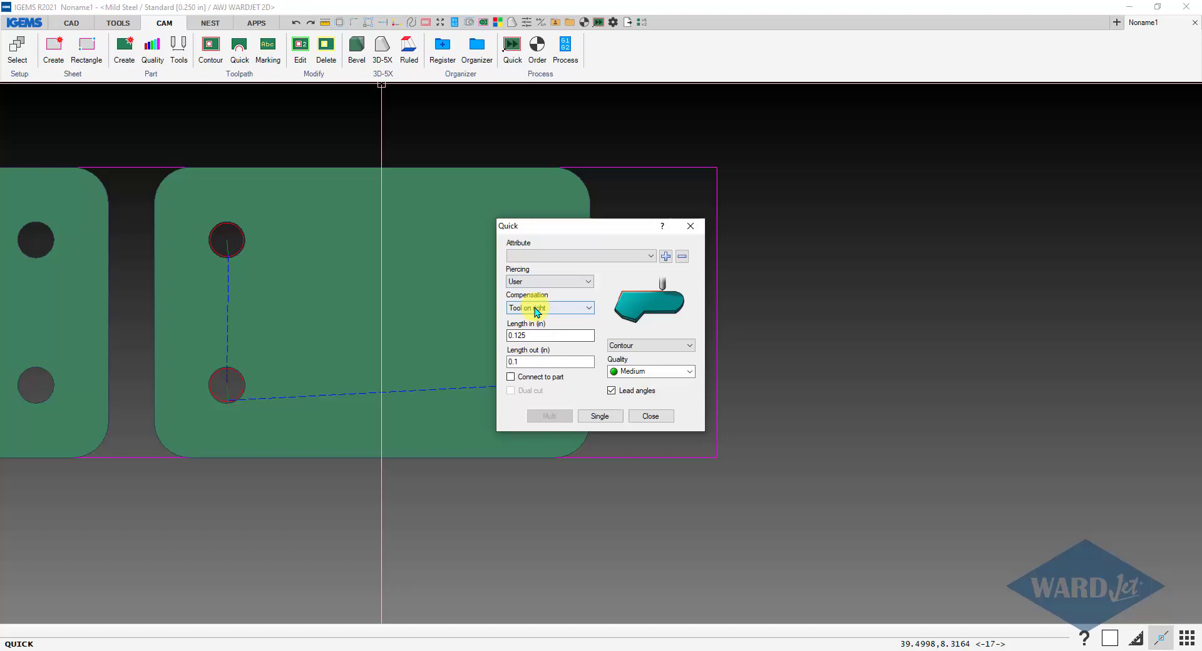
left_click(556, 310)
left_click(570, 312)
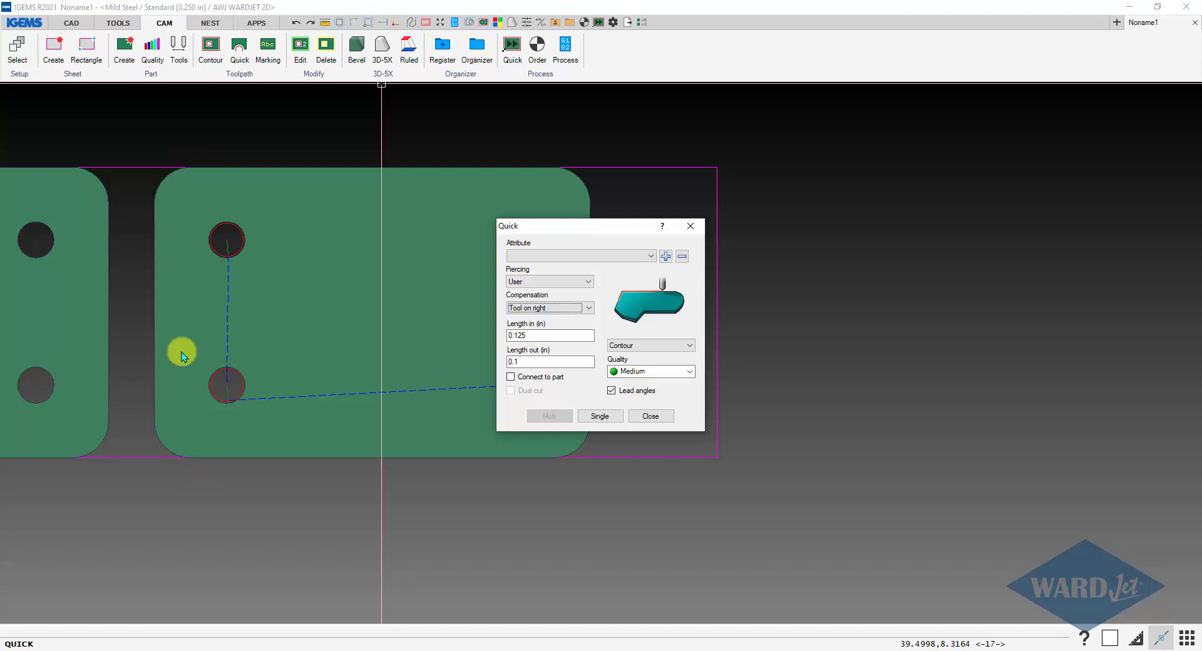
left_click(688, 348)
left_click(687, 350)
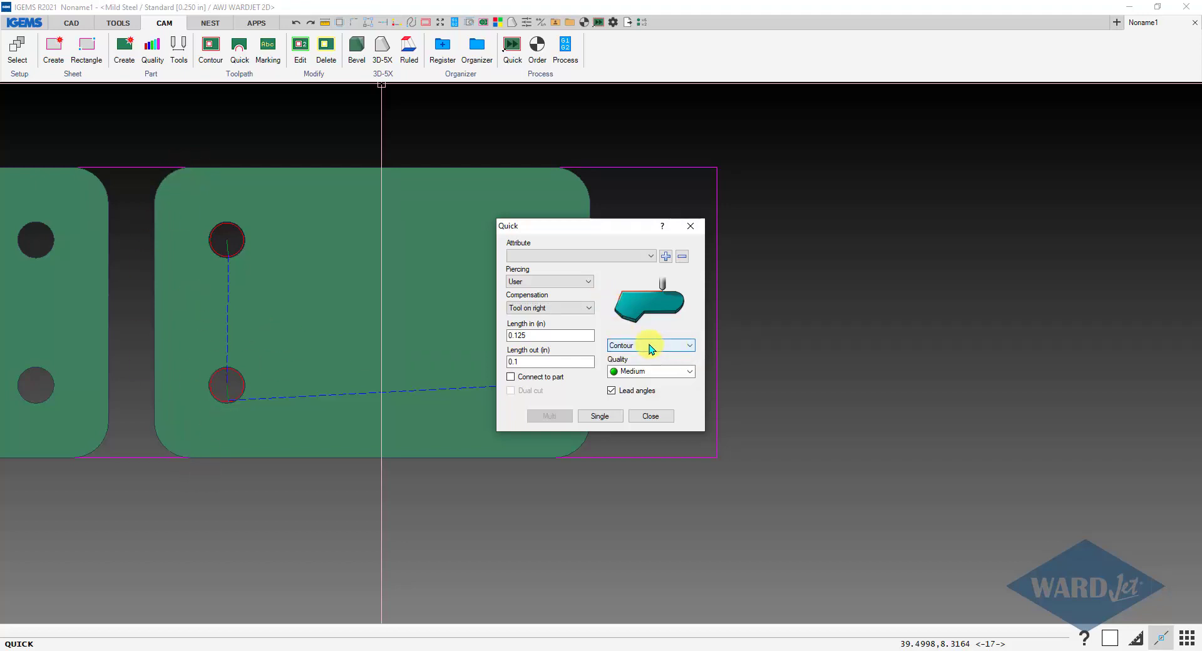
left_click(547, 312)
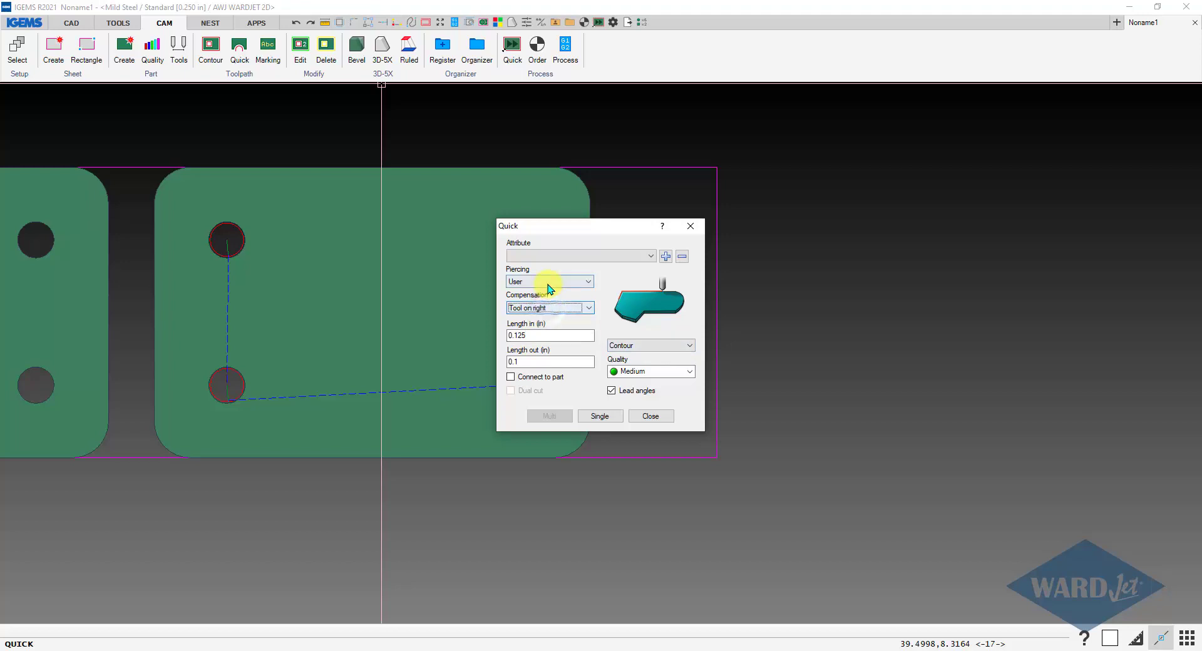
left_click(548, 284)
left_click(548, 284)
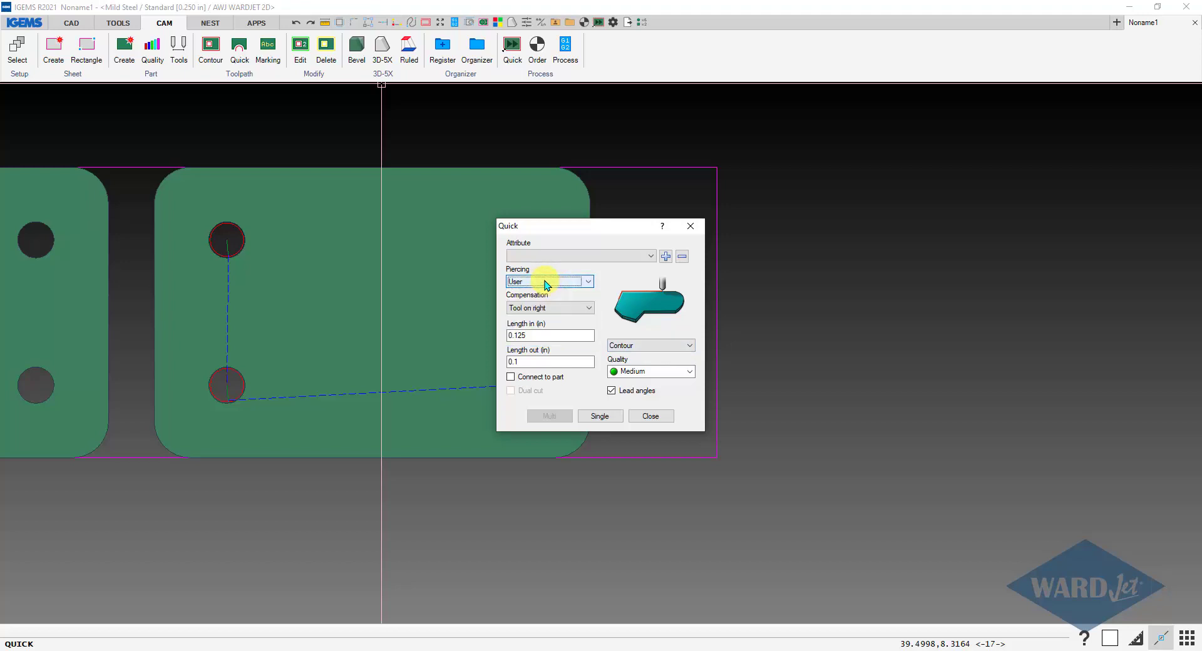
double_click(544, 335)
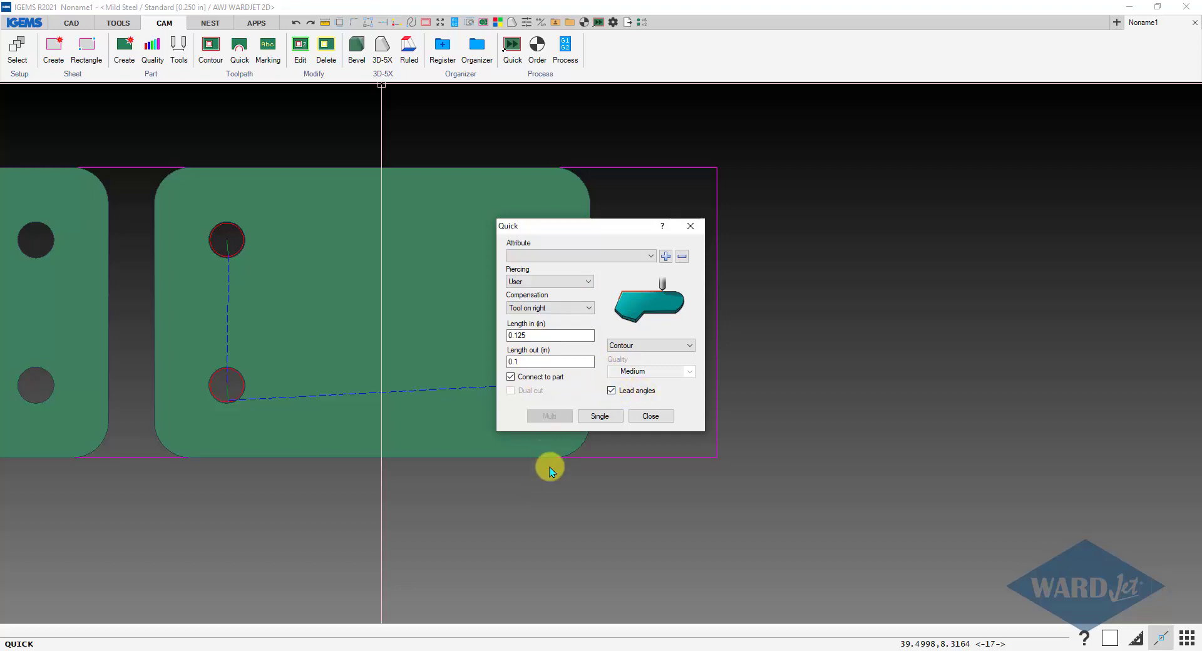
- Start a Single quick toolpath with start and end points at the plate's bottom-right corner
left_click(600, 416)
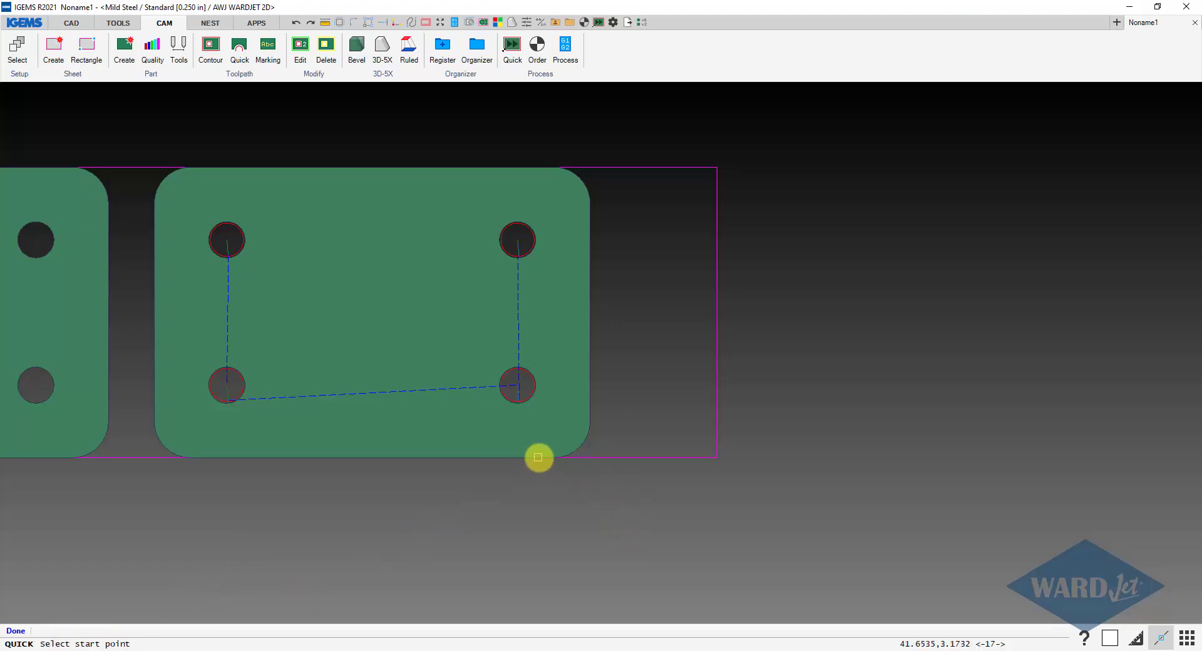
left_click(541, 458)
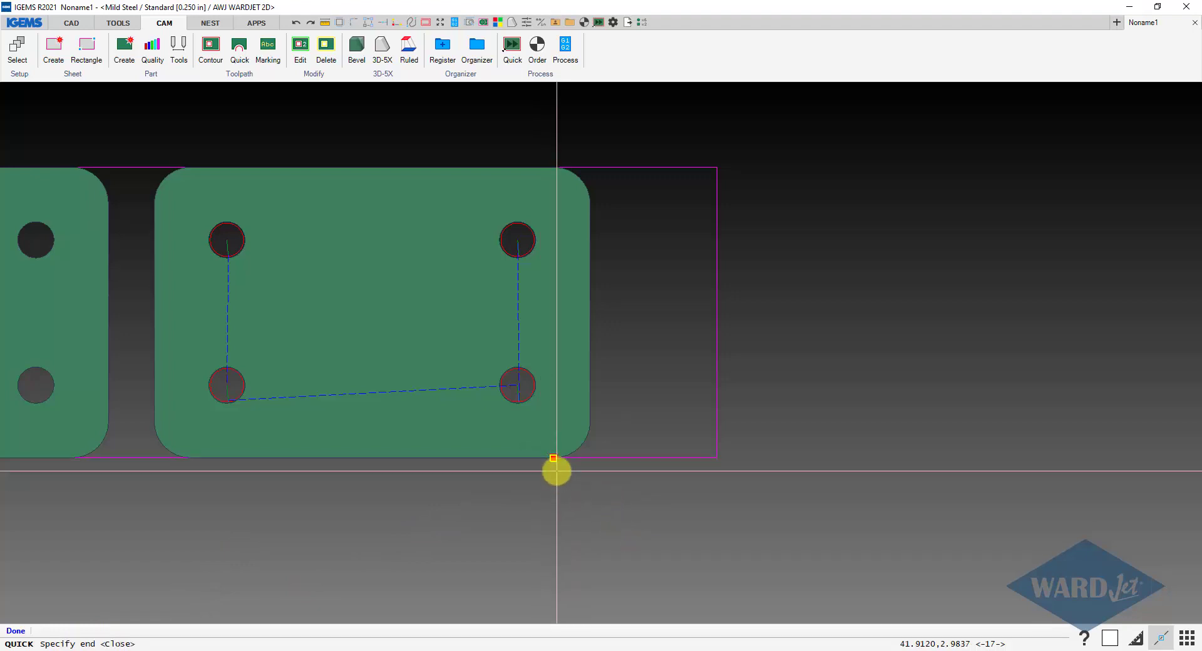
left_click(557, 471)
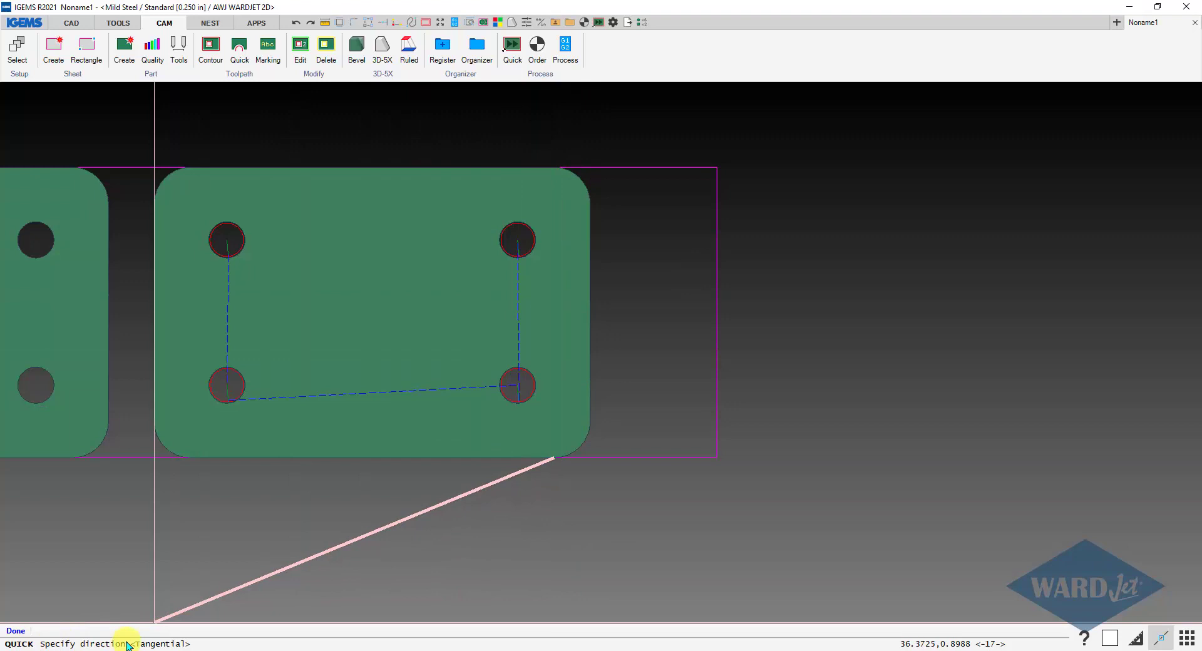
scroll(496, 477, "up", 6)
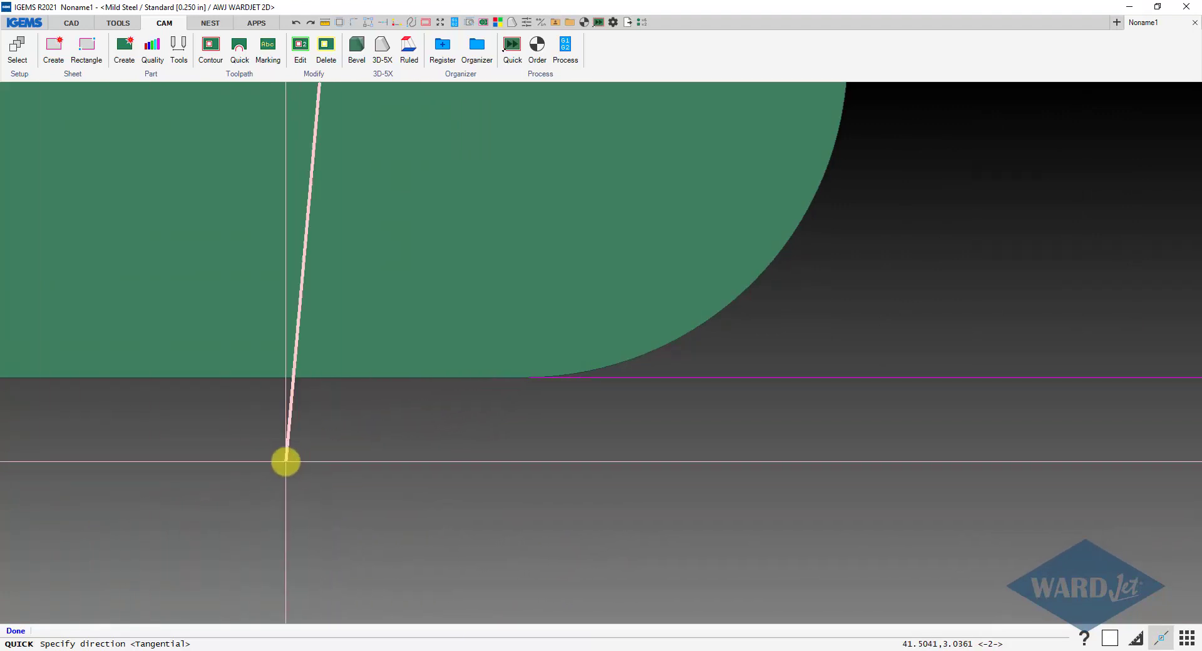
scroll(514, 482, "down", 3)
- Set the tangential lead-in direction at the plate's corner
middle_click_drag(513, 482, 478, 636)
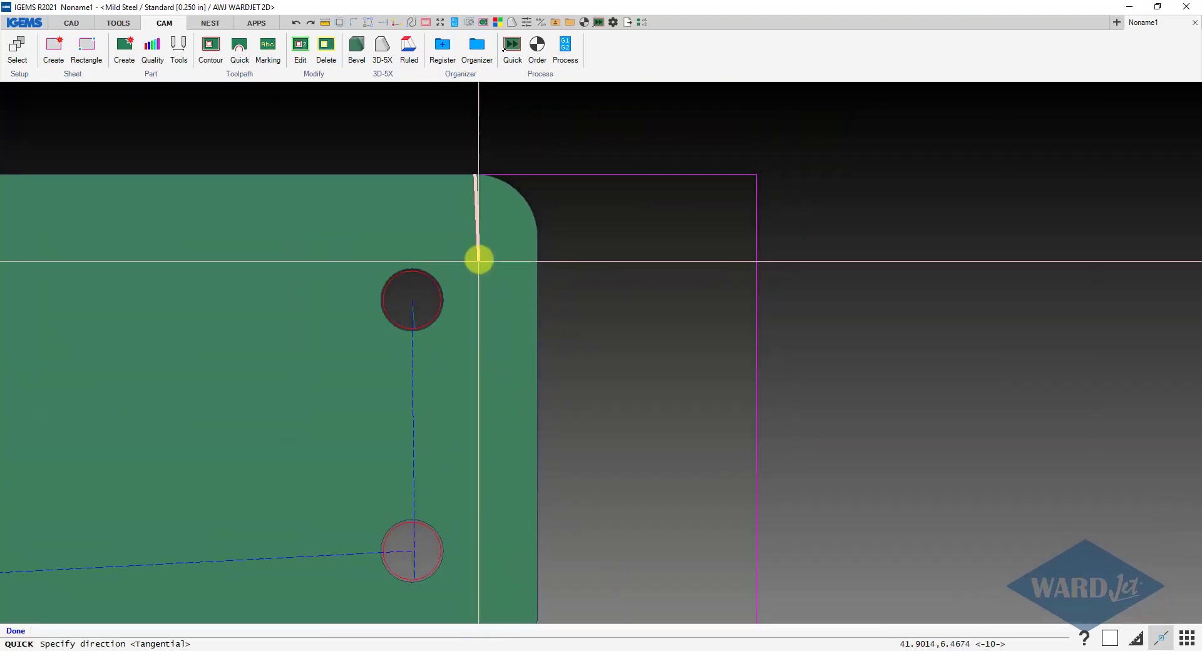
middle_click_drag(478, 261, 343, 368)
scroll(374, 370, "up", 3)
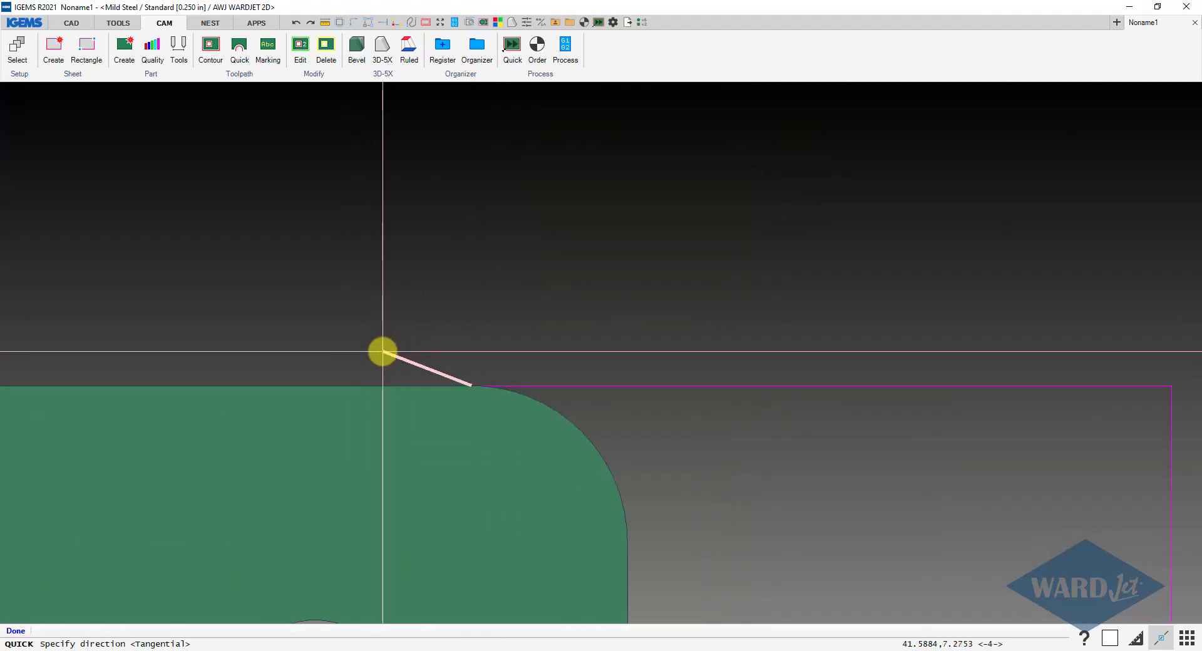
scroll(384, 353, "up", 2)
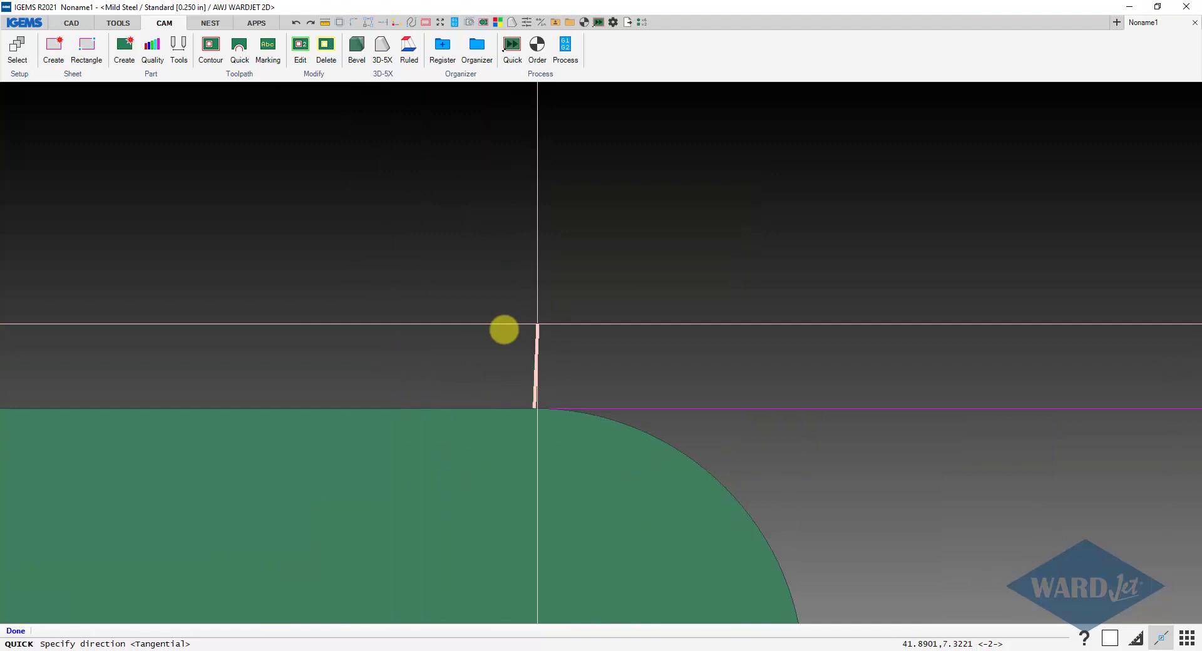
left_click(446, 371)
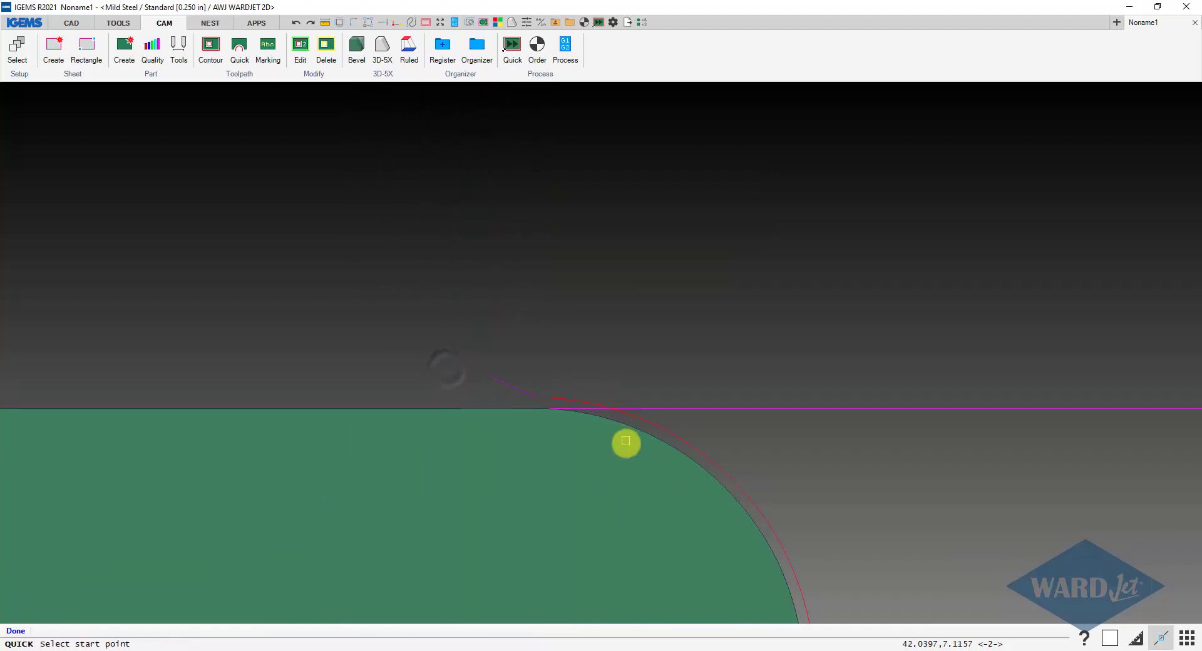
scroll(601, 448, "down", 5)
scroll(485, 445, "up", 5)
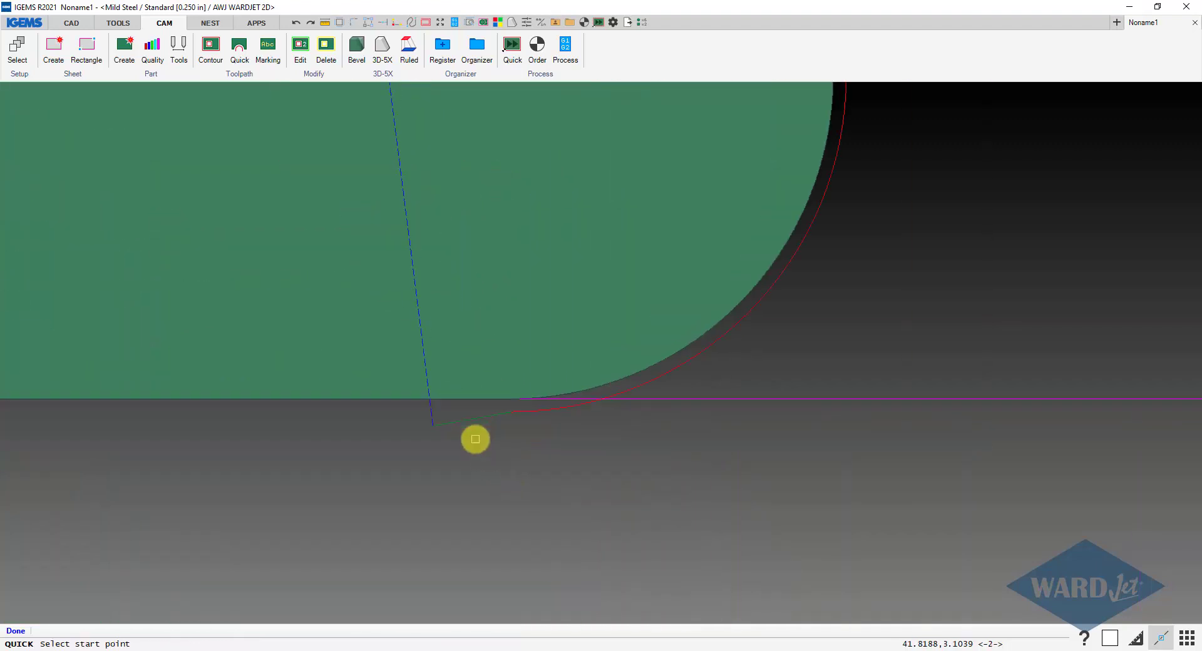
scroll(498, 418, "down", 4)
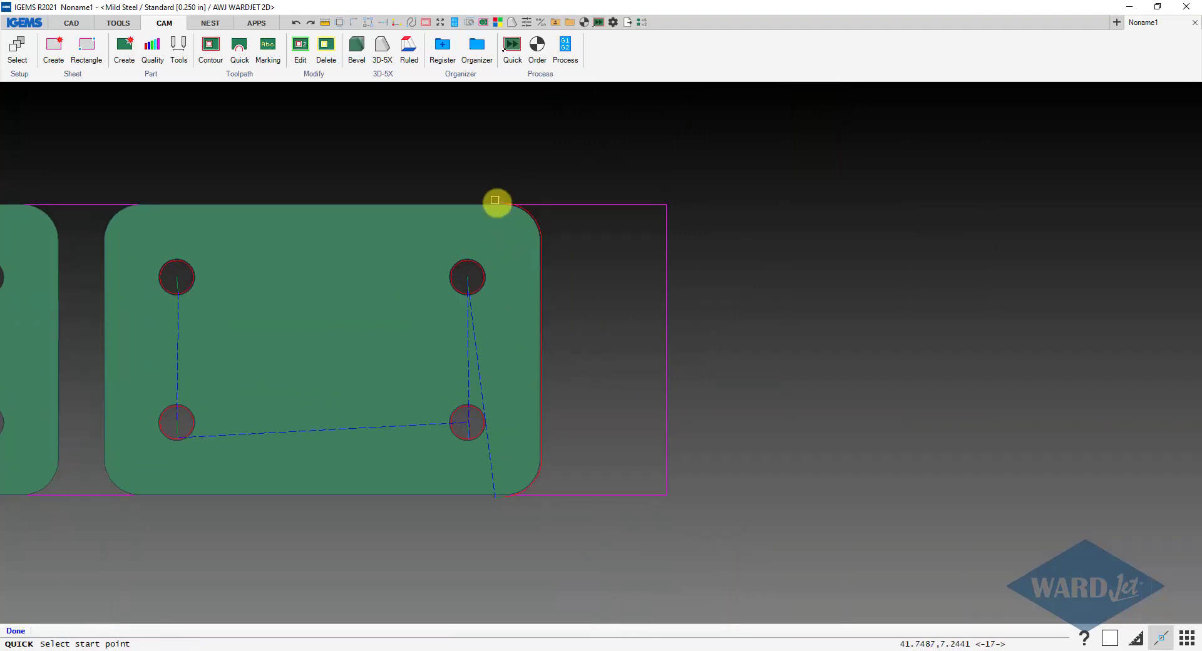
scroll(494, 200, "down", 2)
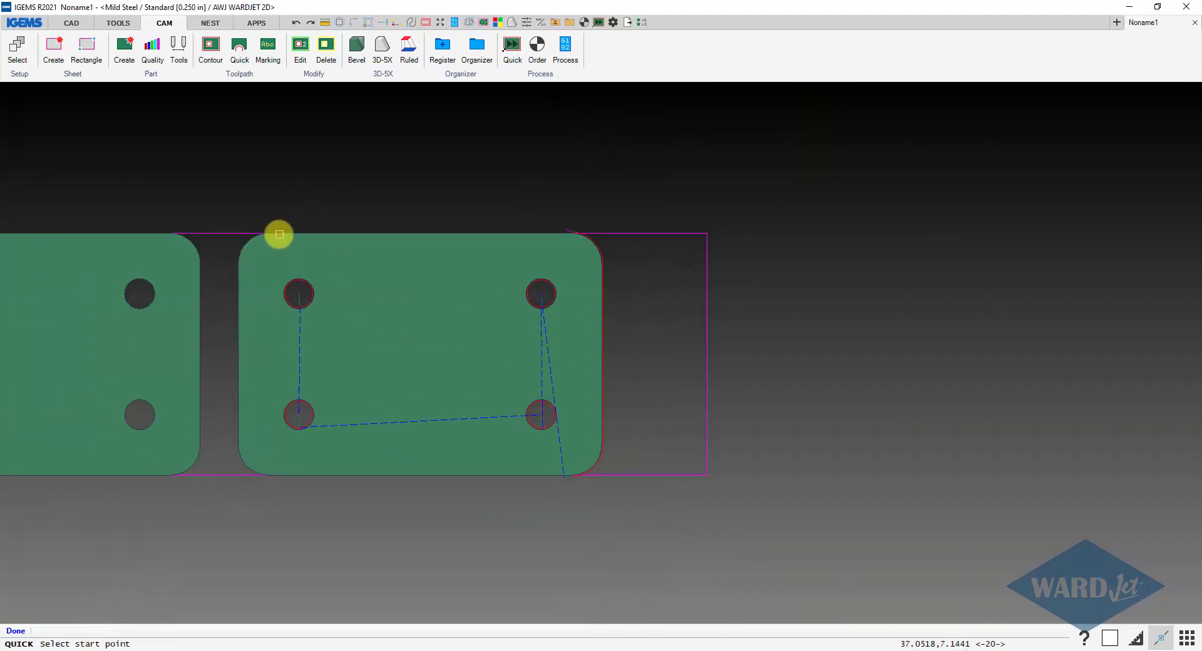
- Set an end point near the lower-left hole, lead direction below the corner, and start point on the lower edge
left_click(302, 483)
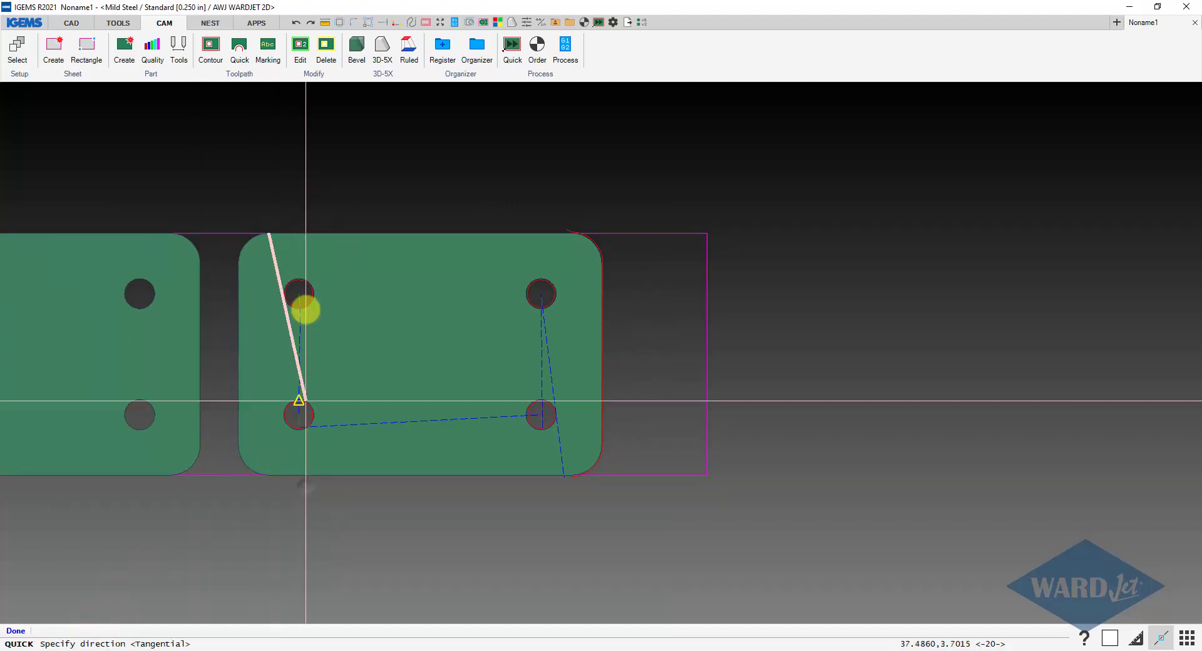
scroll(294, 233, "up", 2)
scroll(294, 233, "up", 1)
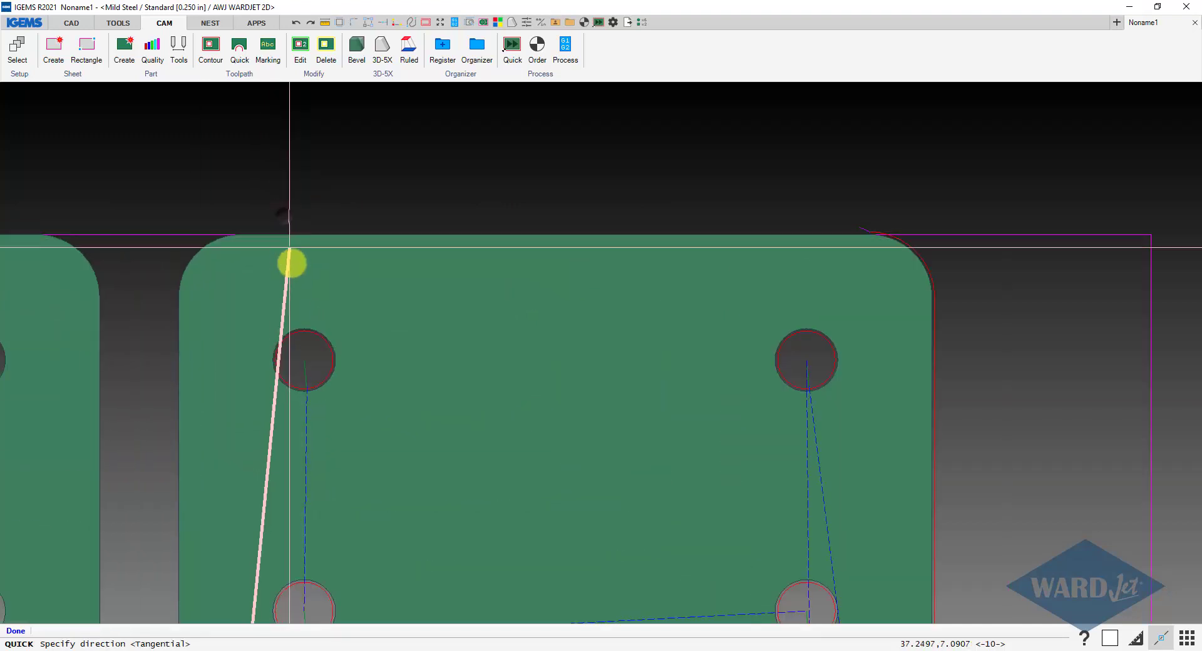
scroll(301, 247, "down", 2)
scroll(291, 448, "up", 3)
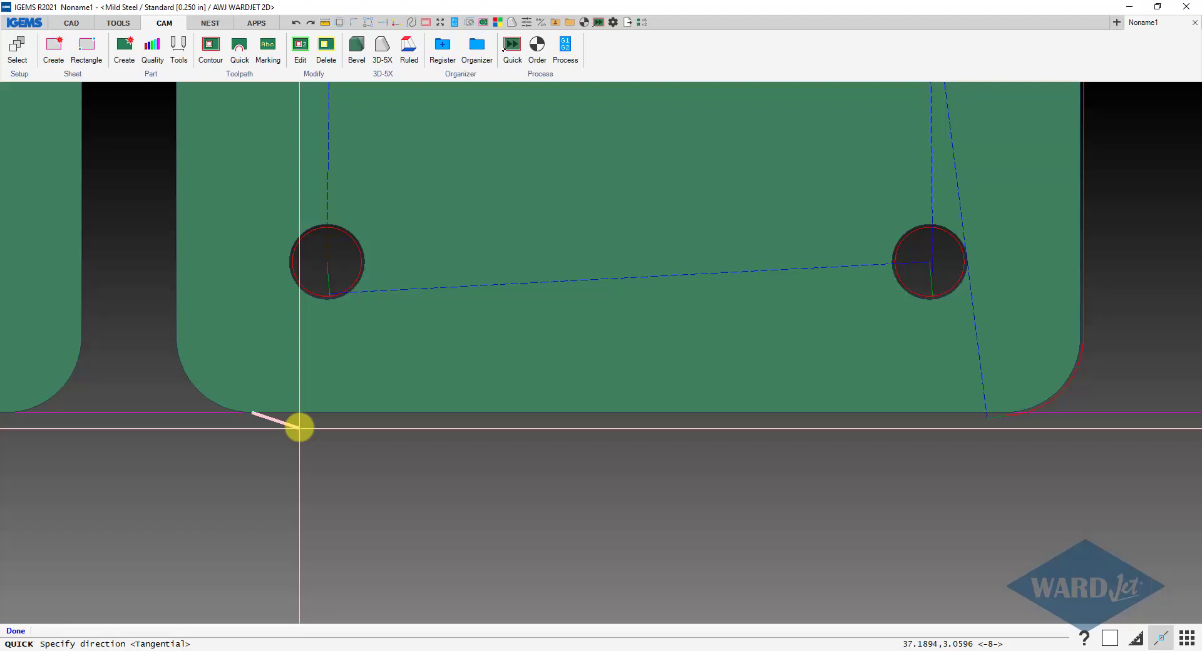
left_click(300, 427)
scroll(343, 438, "down", 3)
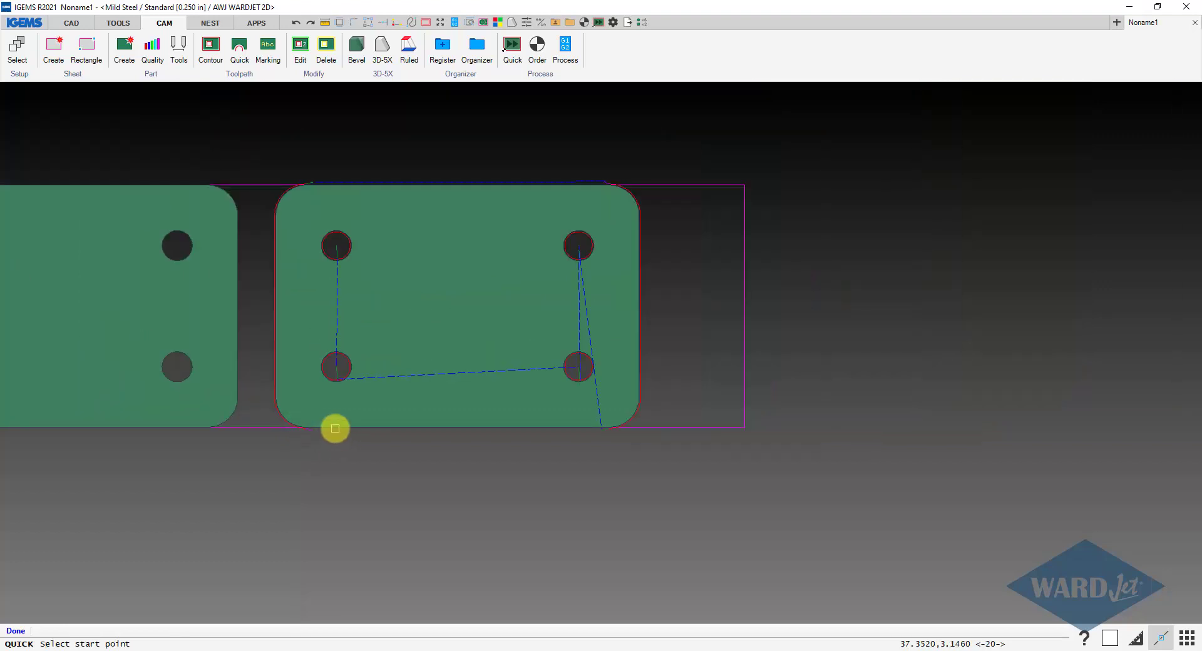
left_click(335, 429)
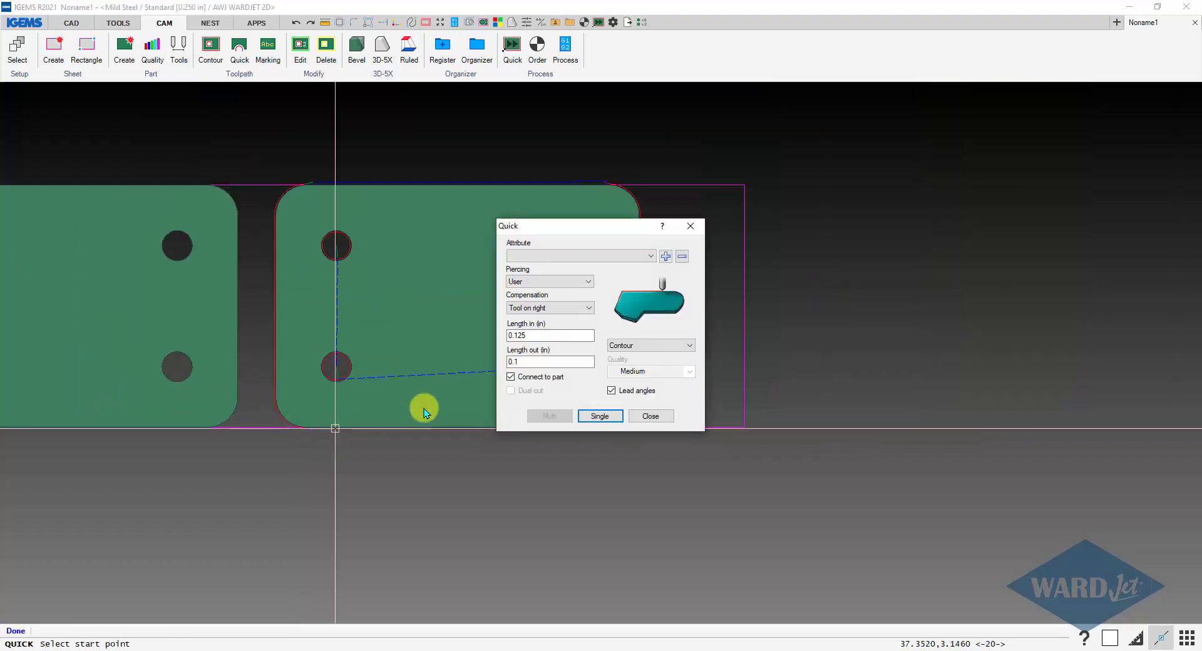
- Accept the quick toolpath and zoom in on its lead-in near the plate corner
left_click(652, 416)
scroll(311, 440, "up", 6)
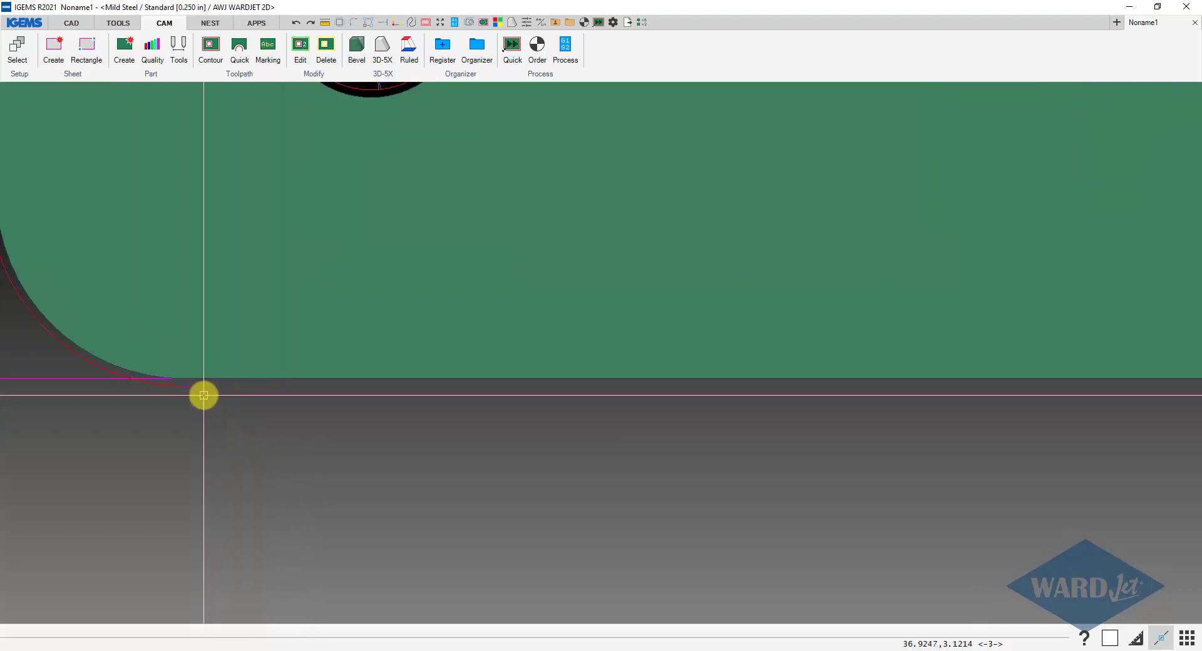
middle_click_drag(203, 396, 424, 489)
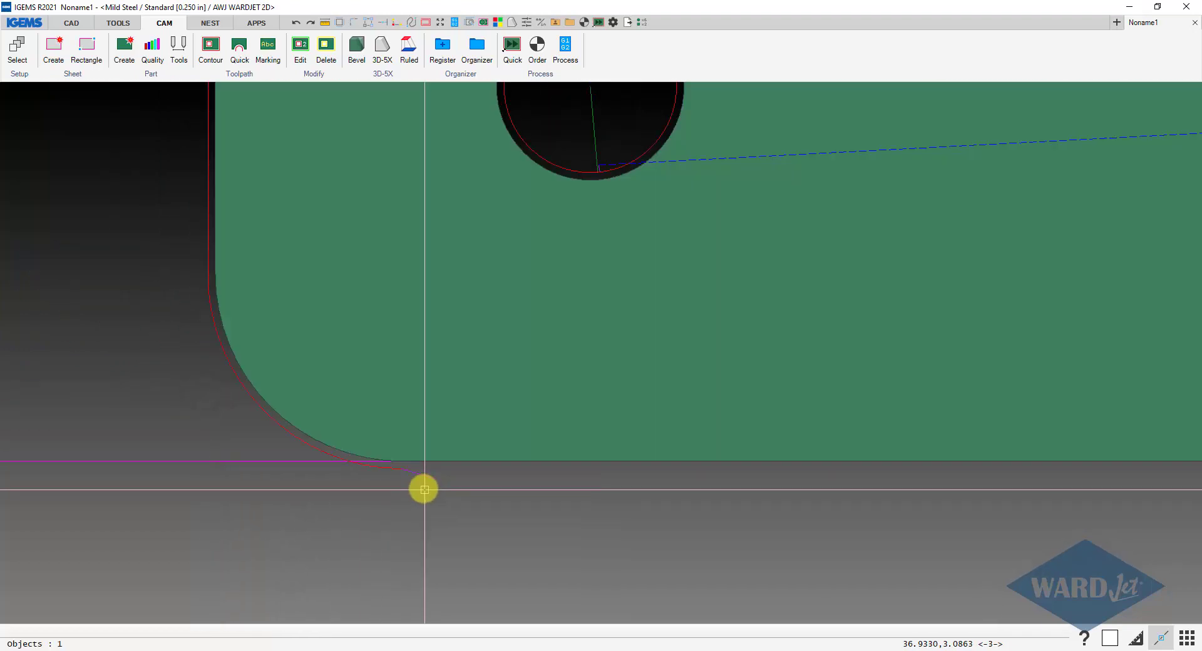
scroll(424, 489, "up", 2)
scroll(425, 476, "up", 2)
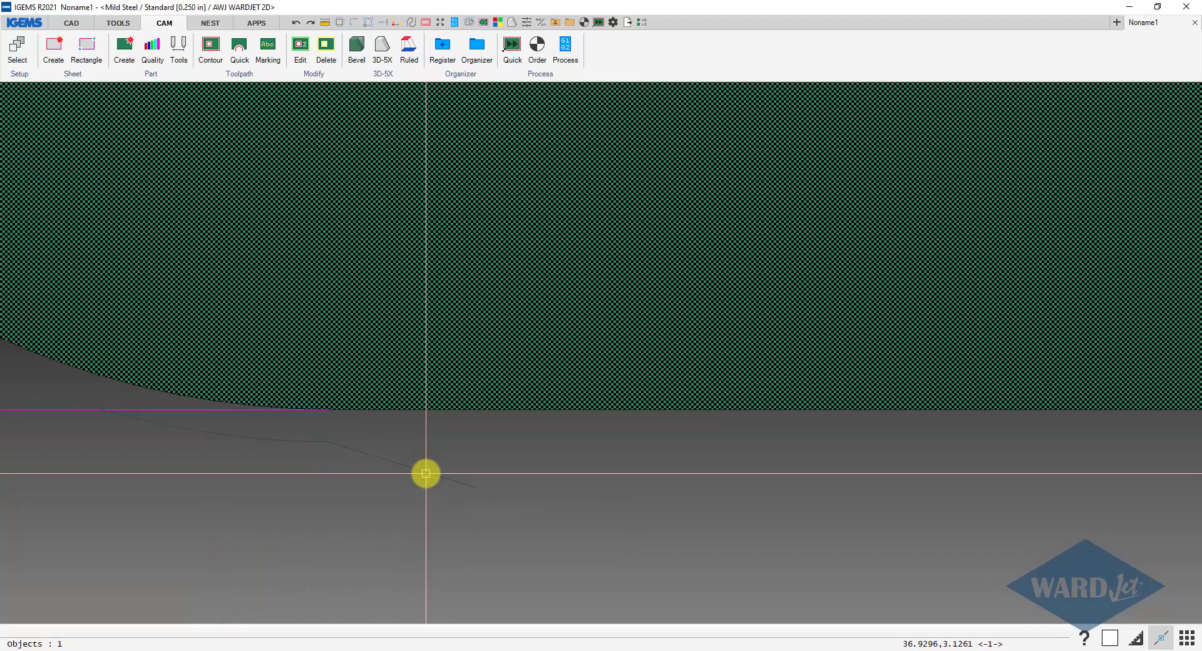
scroll(425, 475, "down", 4)
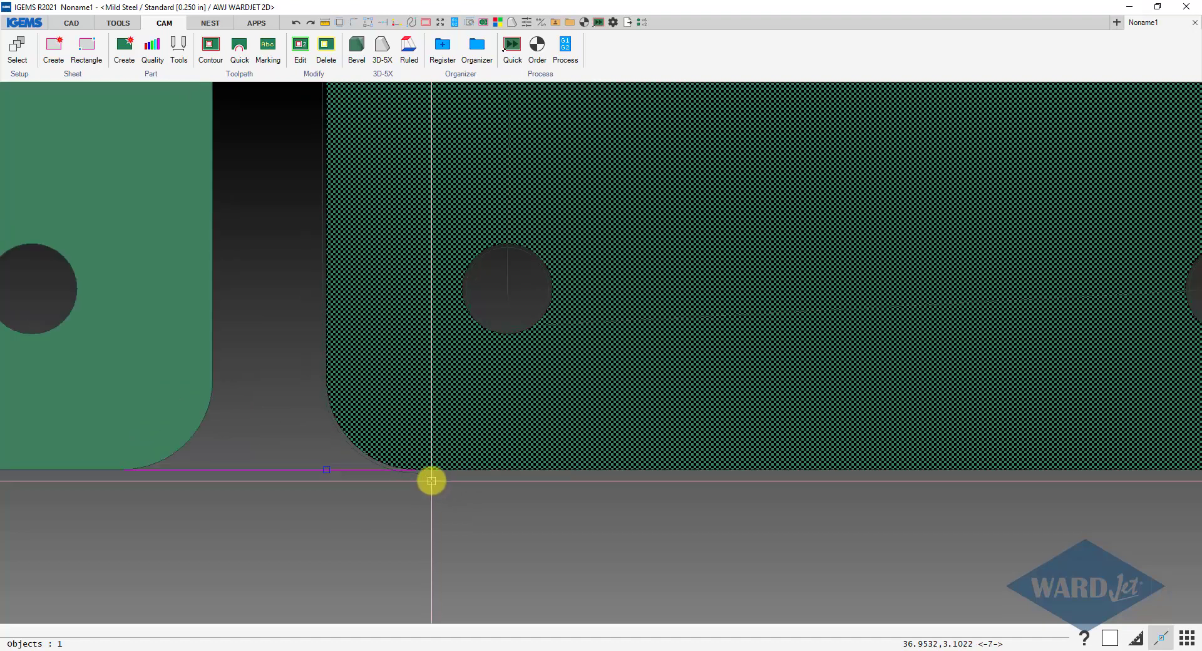
scroll(432, 481, "down", 5)
- Pan out to view the whole row of plates and the separate plate above
middle_click_drag(478, 501, 561, 469)
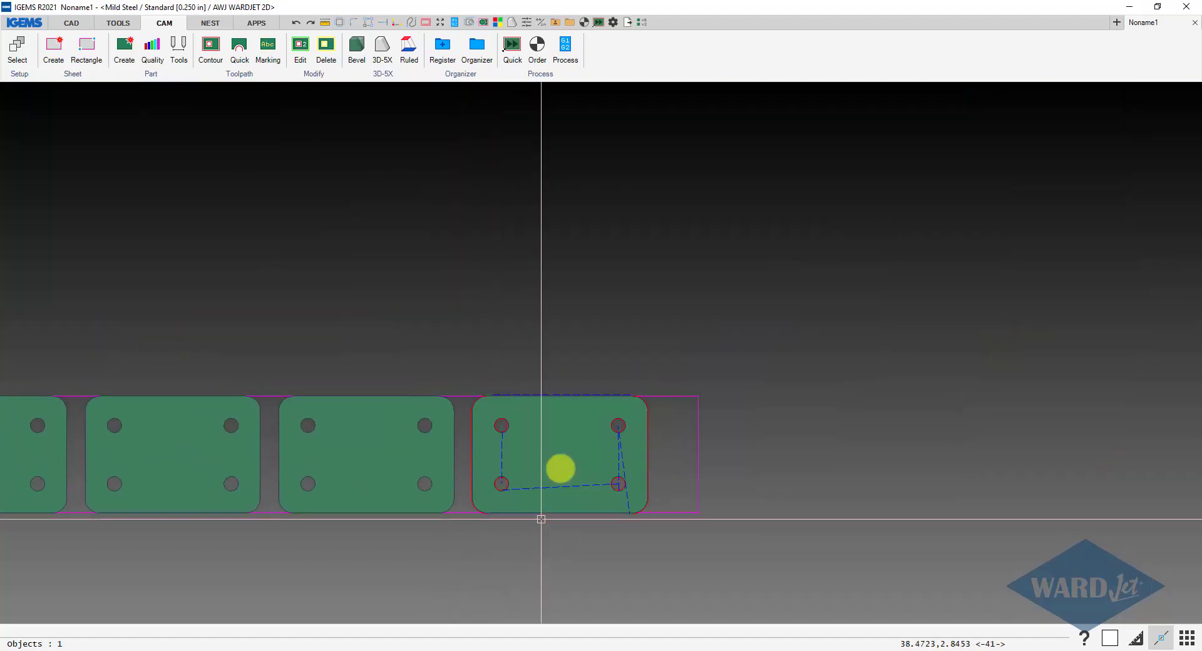
middle_click_drag(552, 429, 761, 390)
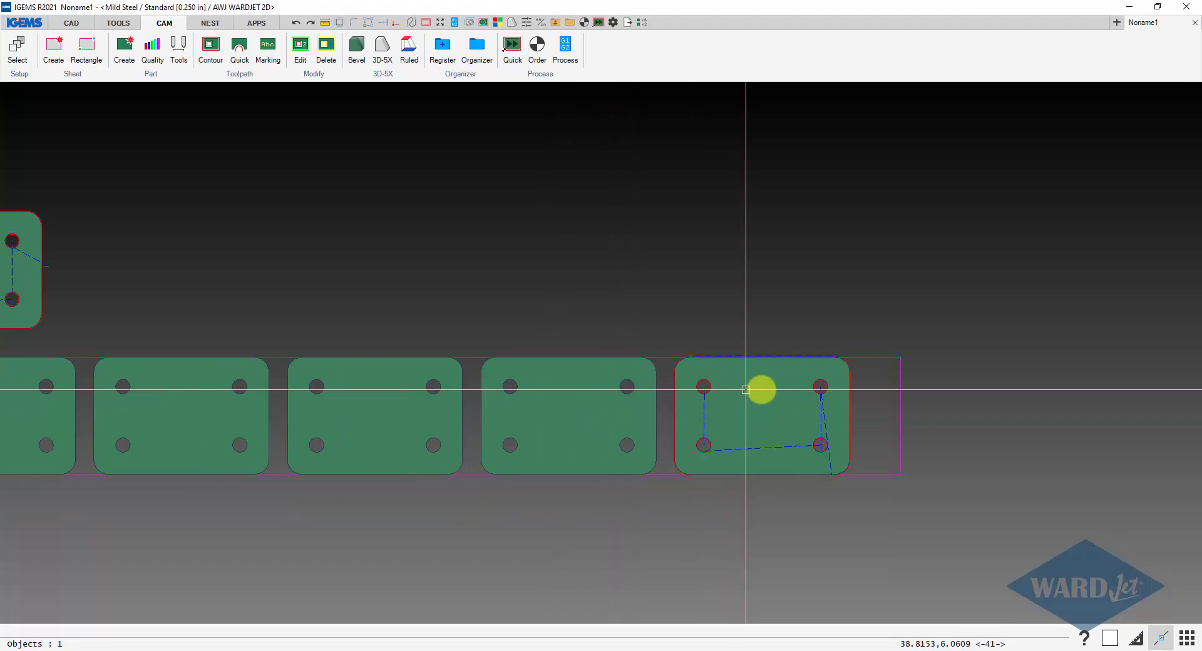
scroll(746, 390, "down", 3)
middle_click_drag(526, 393, 364, 415)
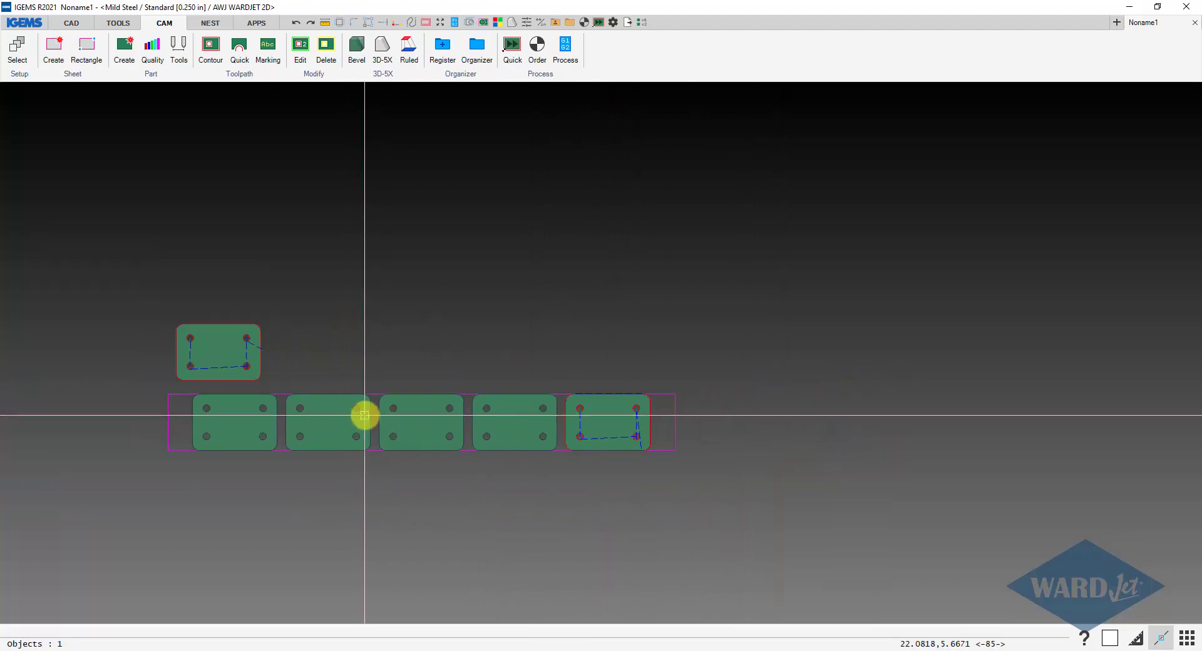
scroll(365, 416, "up", 3)
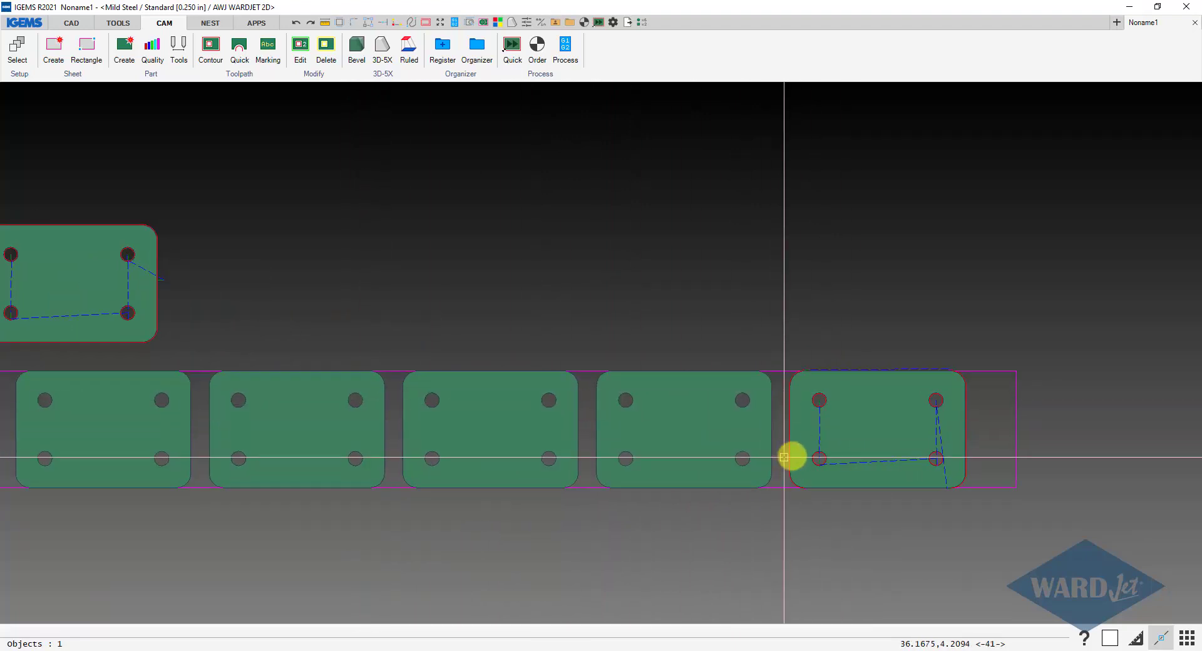
scroll(784, 457, "down", 1)
middle_click_drag(751, 454, 708, 453)
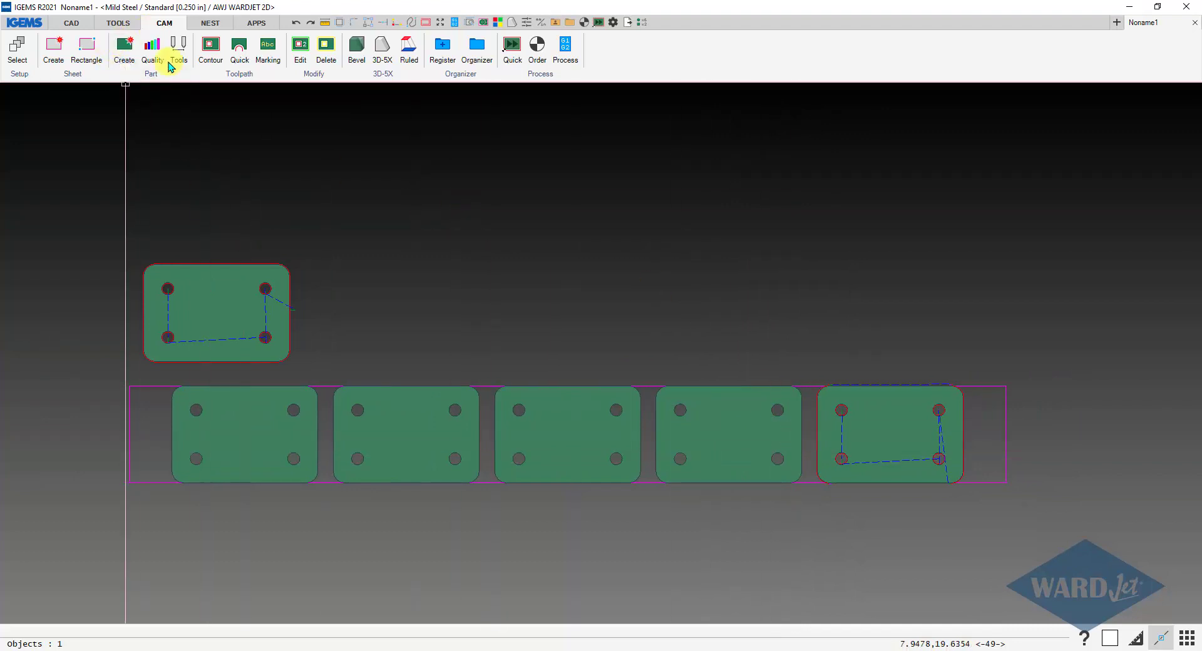
- Disconnect the rightmost plate from the toolpath chain with Modify > Disconnect
left_click(310, 78)
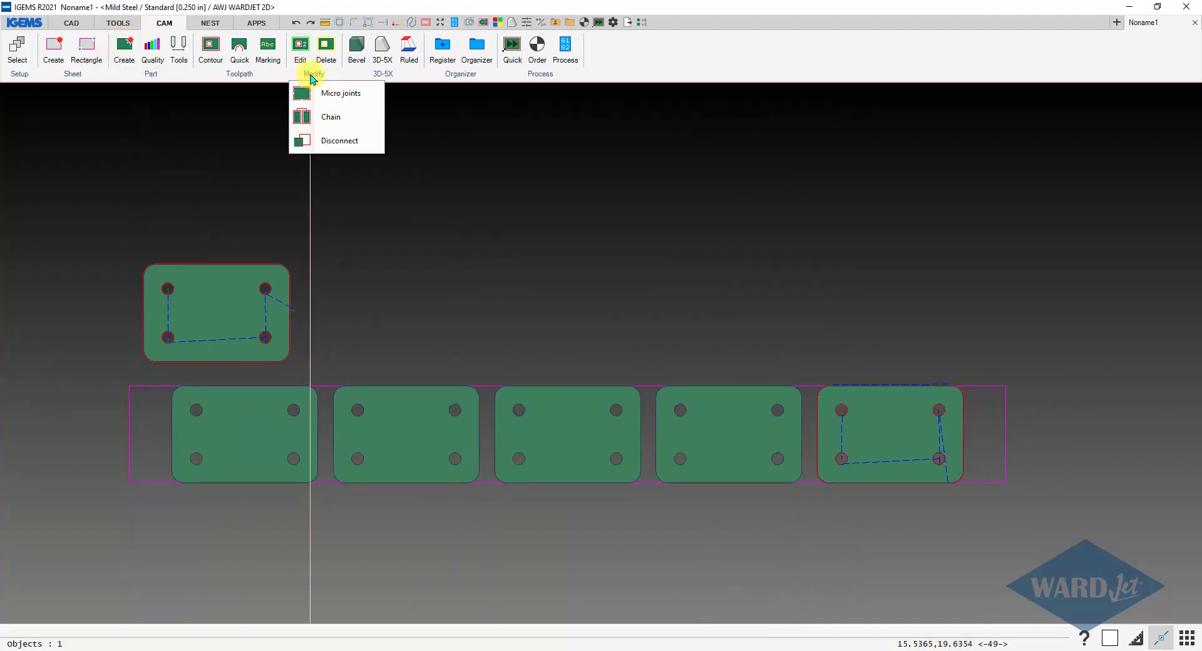
left_click(339, 142)
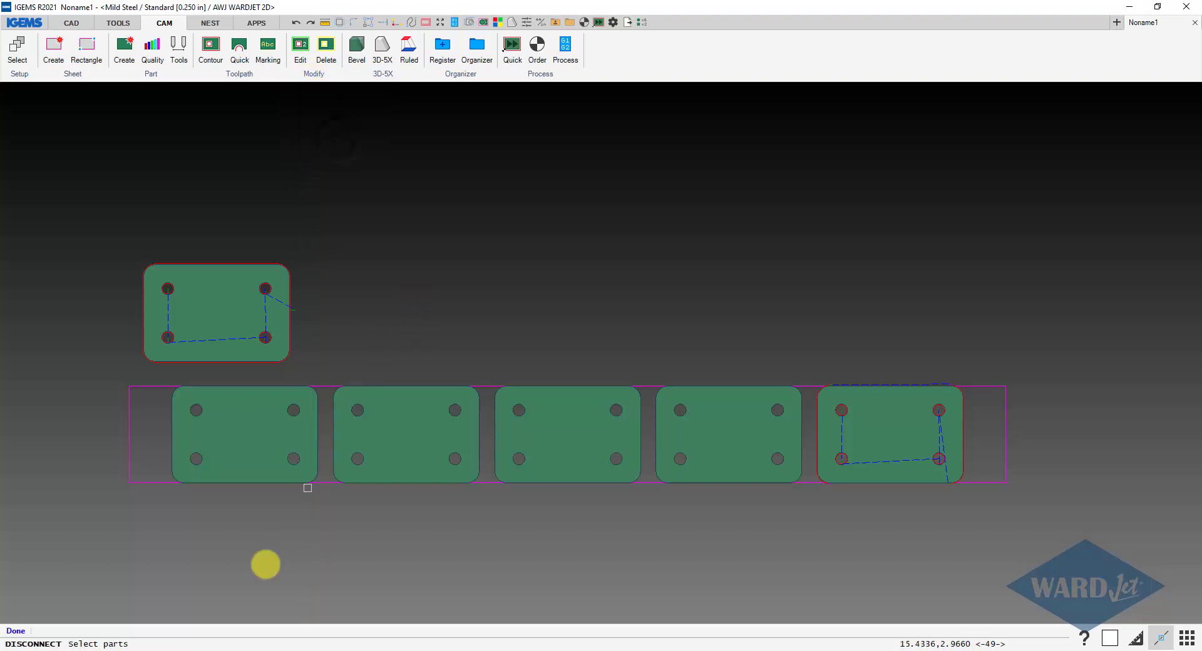
scroll(642, 477, "down", 2)
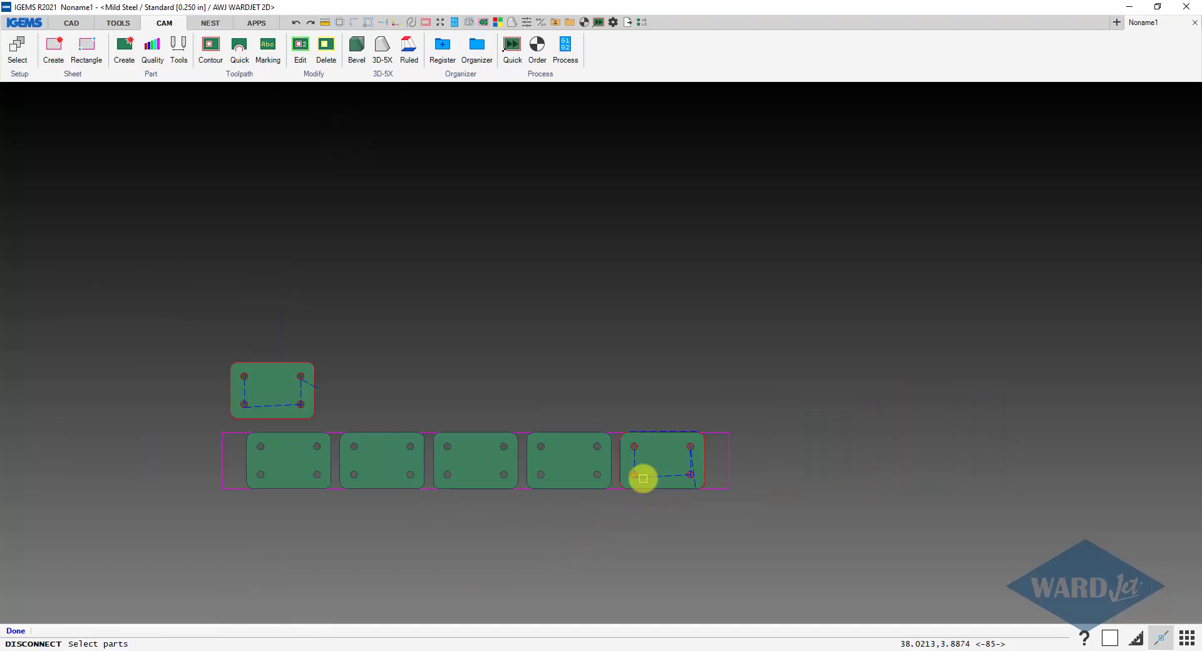
scroll(641, 478, "up", 3)
left_click(641, 478)
right_click(641, 476)
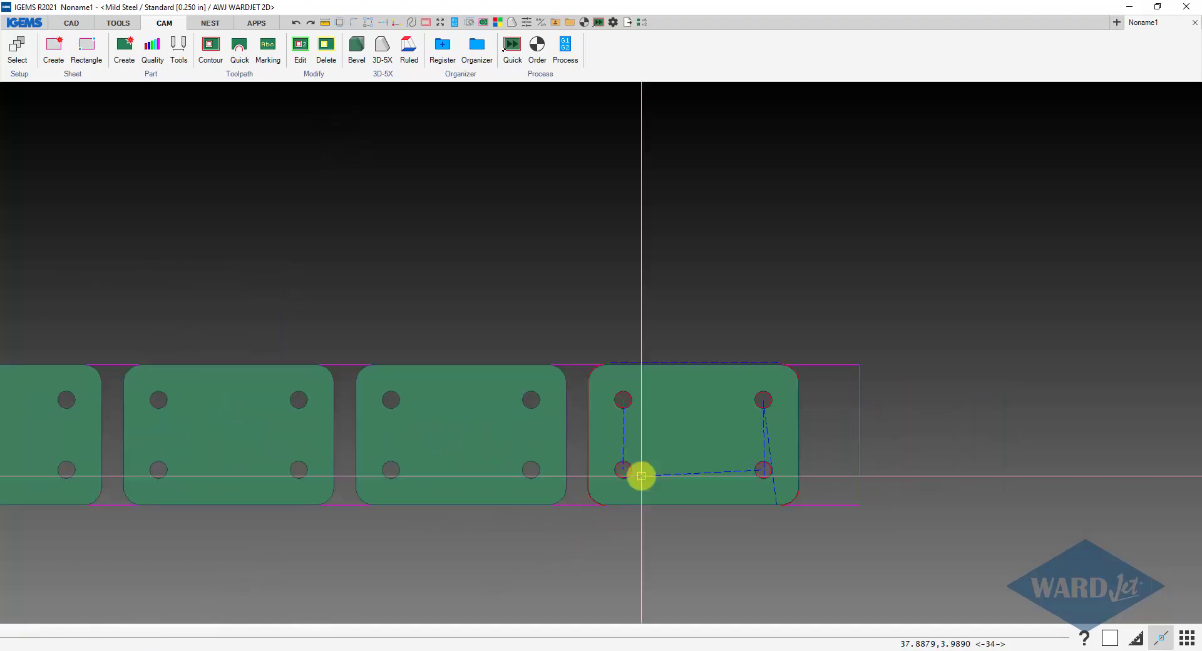
scroll(668, 461, "up", 5)
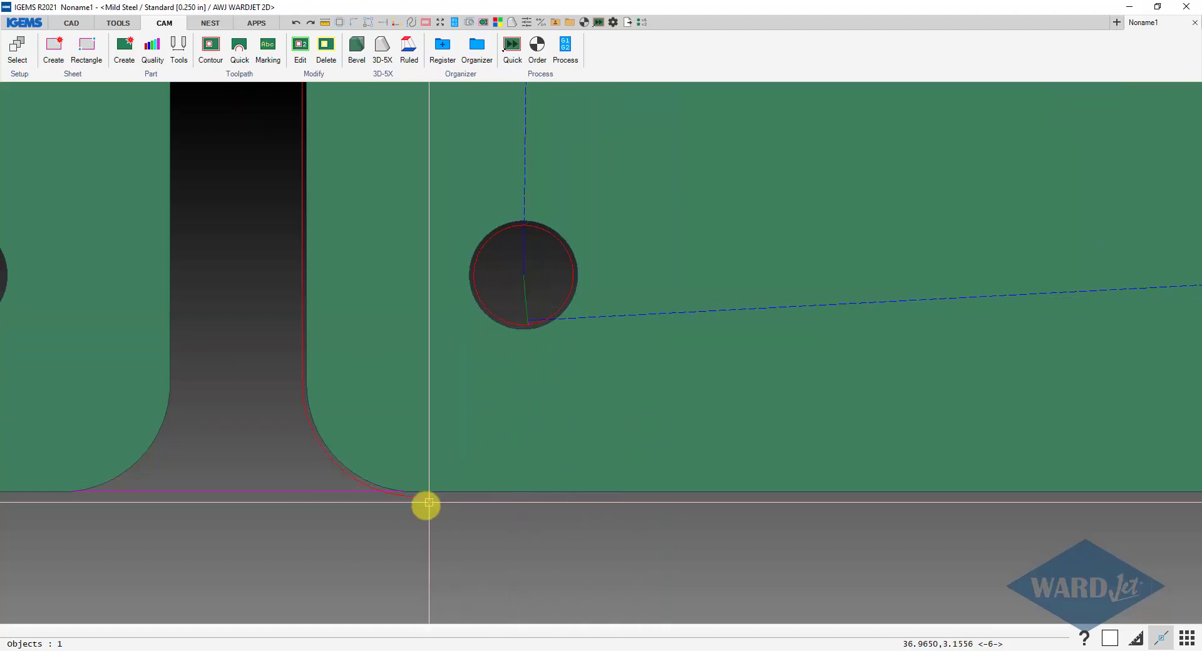
scroll(434, 500, "down", 5)
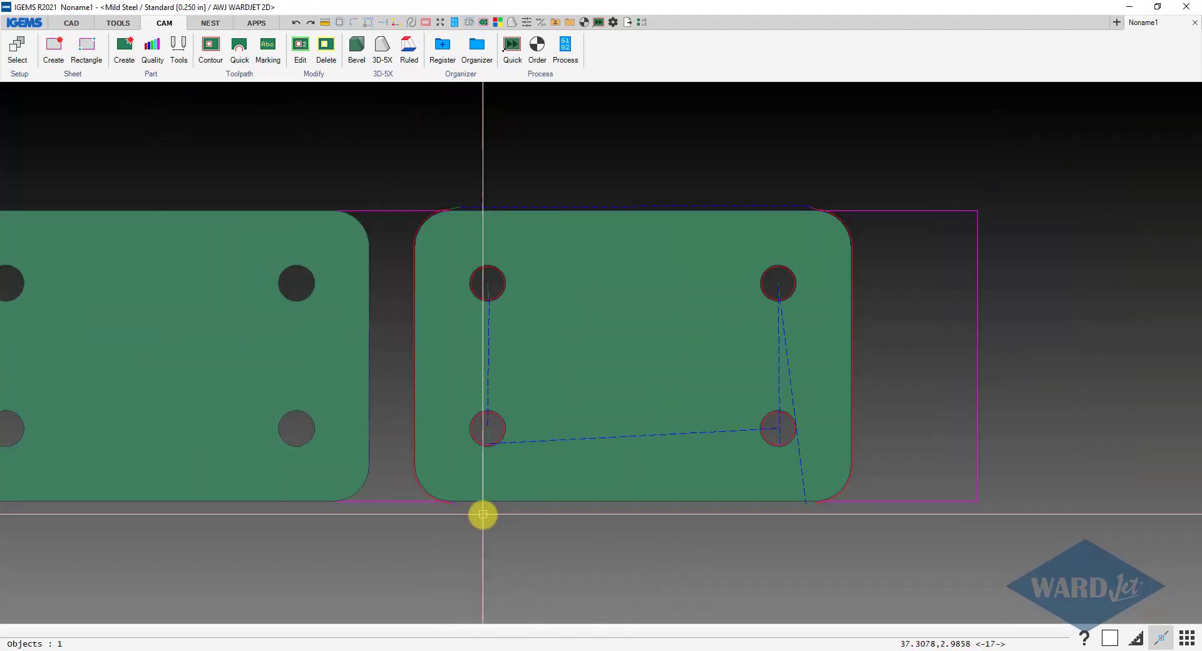
scroll(657, 488, "down", 2)
middle_click_drag(655, 489, 553, 470)
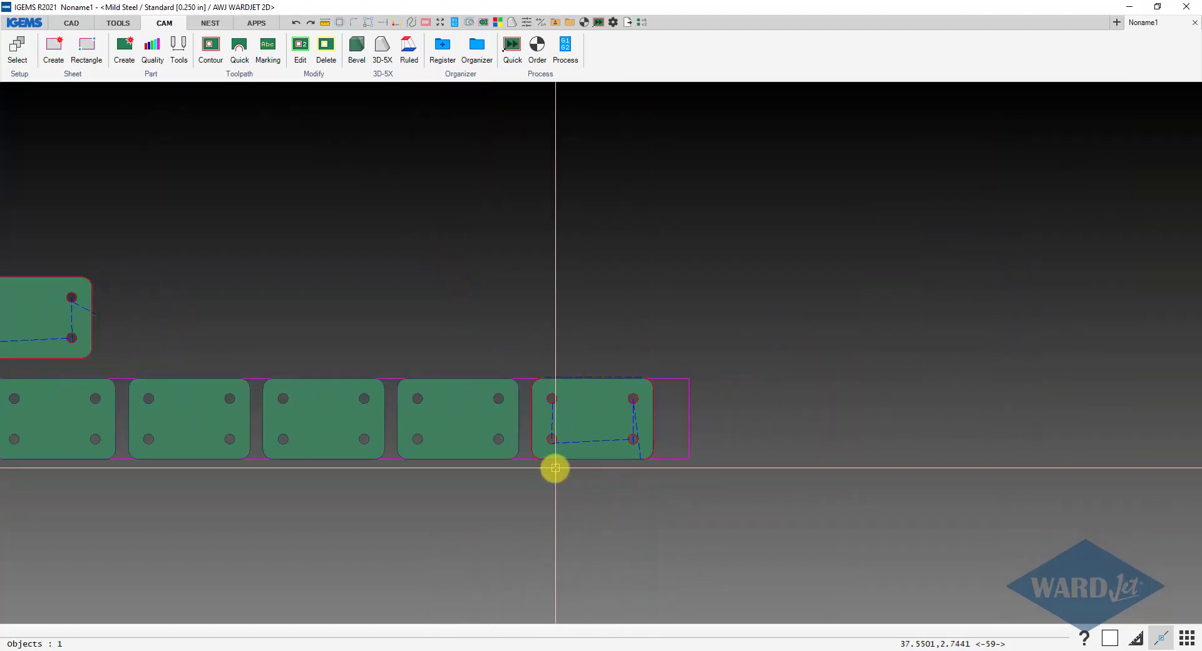
- Start a multiple copy of the toolpath with its base point at the lower-left hole's centre
left_click(80, 24)
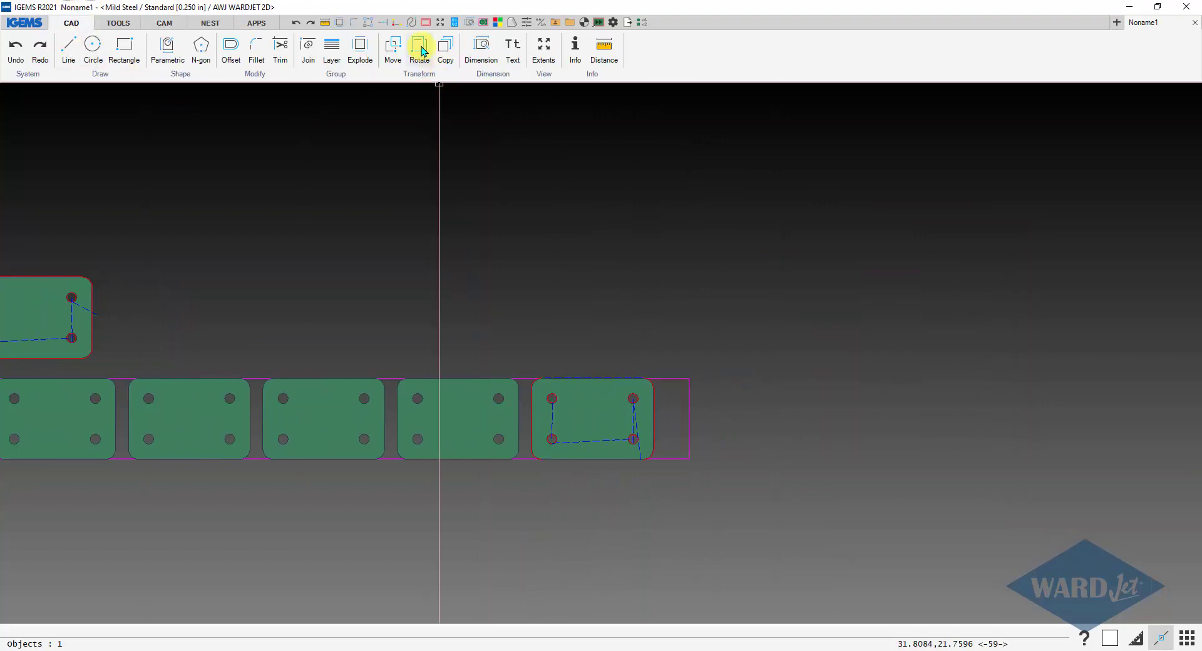
left_click(445, 52)
scroll(534, 470, "up", 5)
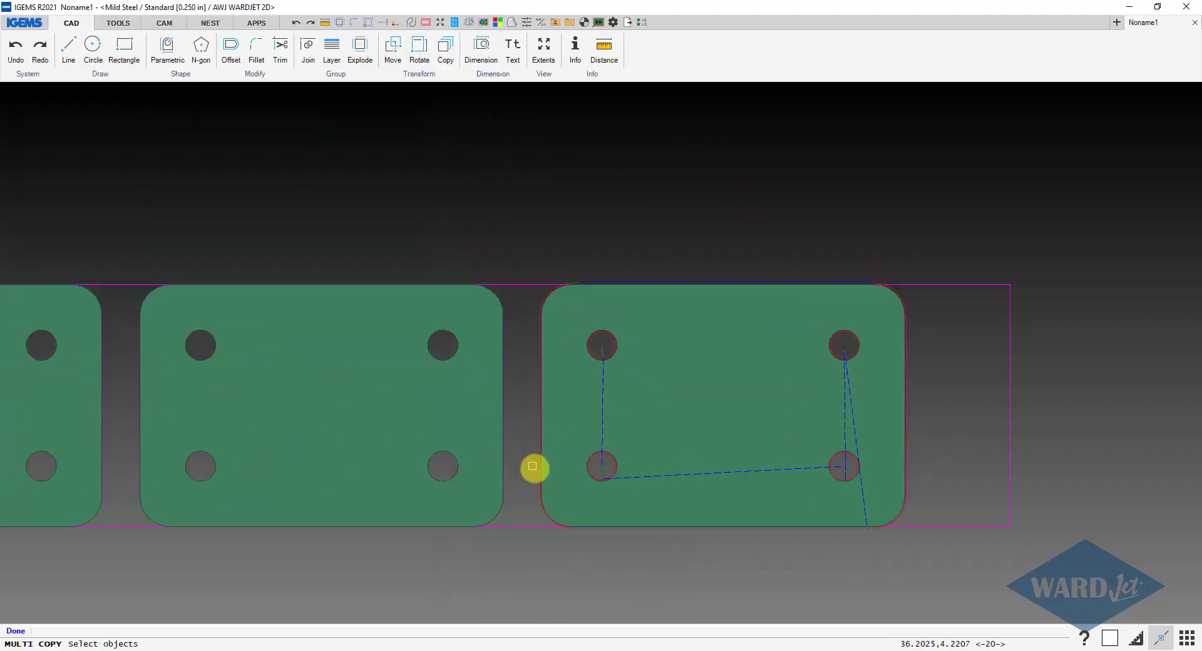
scroll(593, 543, "down", 5)
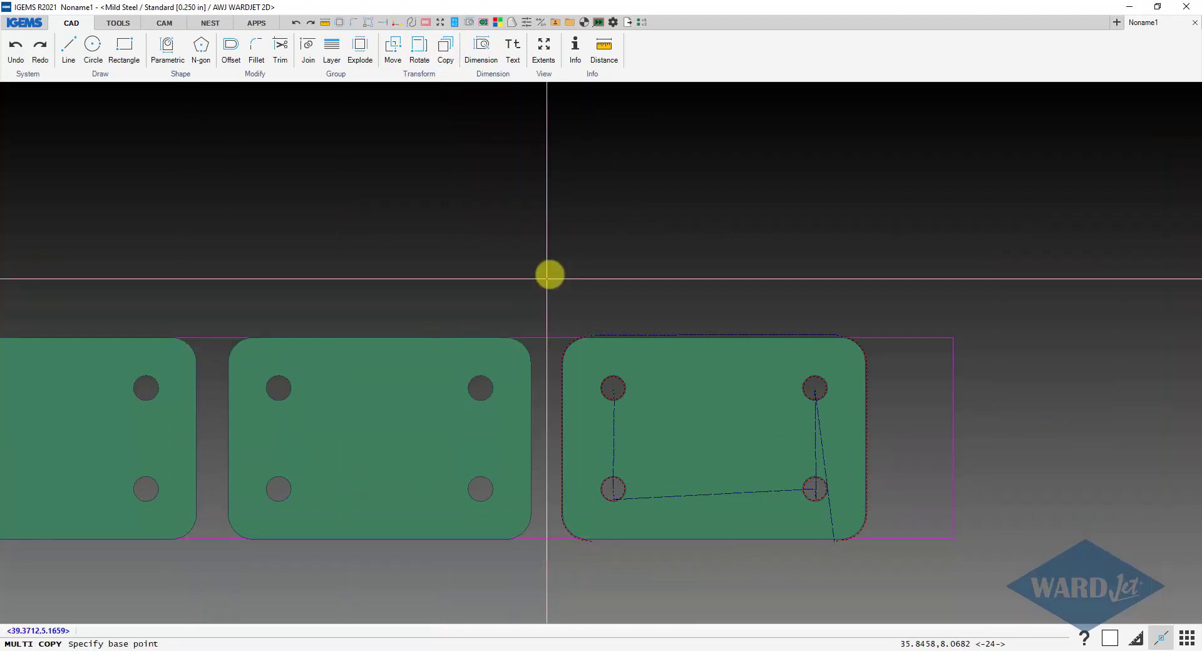
right_click(556, 255)
left_click(622, 350)
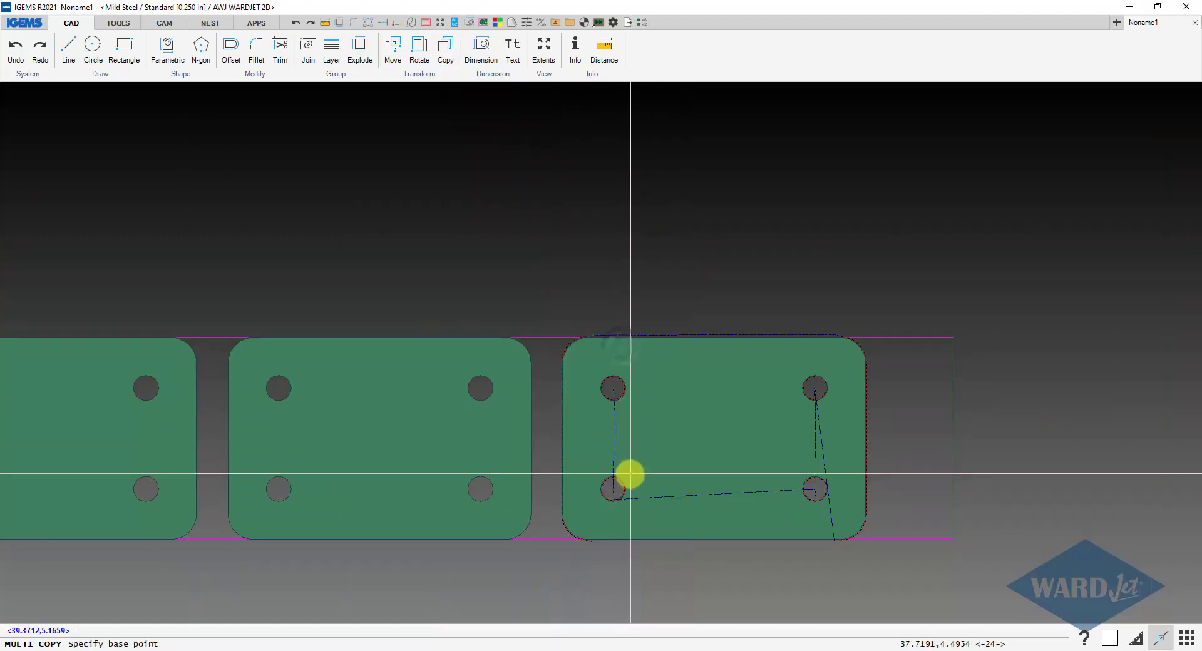
left_click(621, 487)
- Place toolpath copies on the hole centres of three neighbouring plates
middle_click_drag(475, 448, 750, 346)
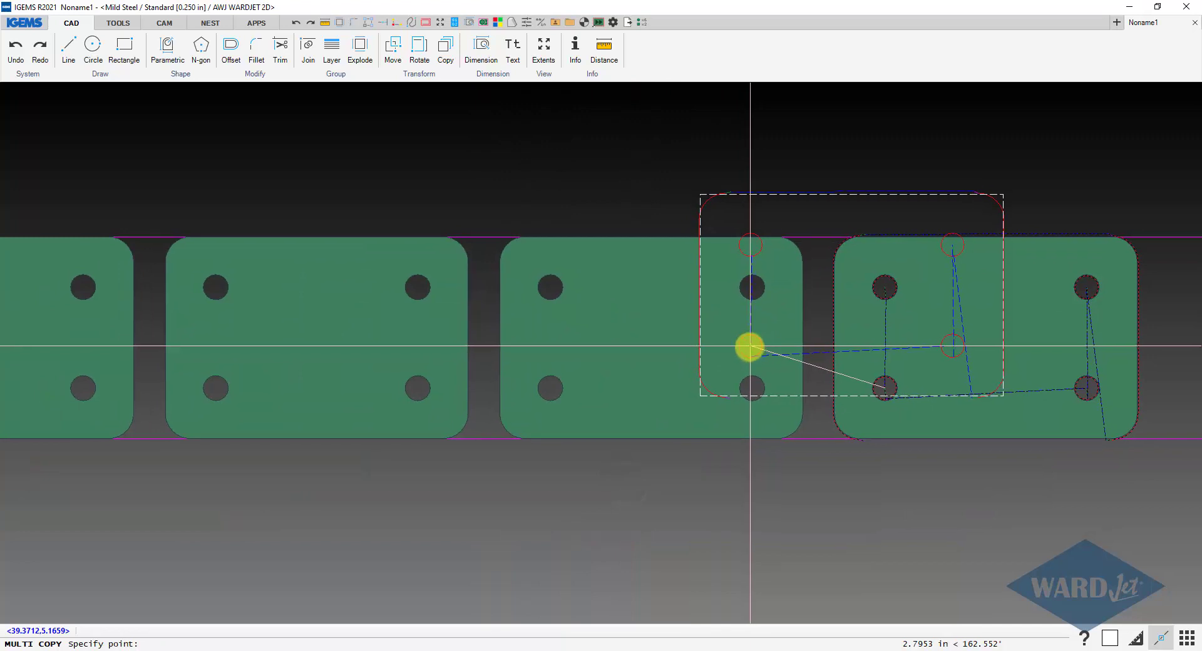
right_click(683, 344)
left_click(683, 371)
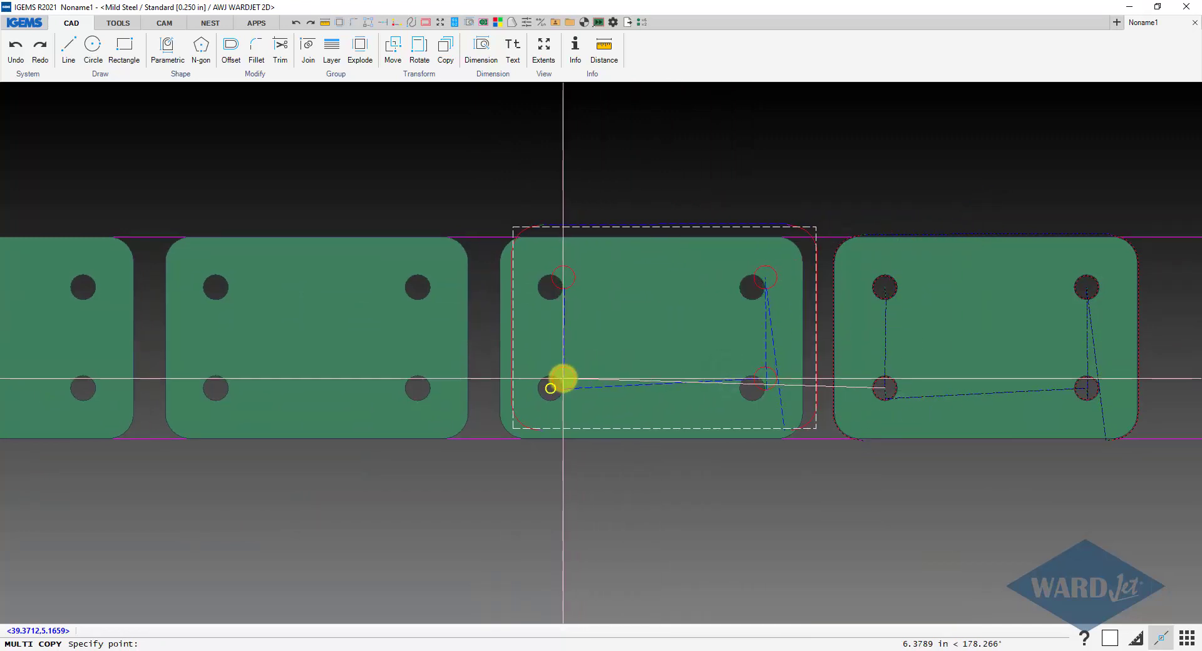
right_click(373, 307)
left_click(424, 372)
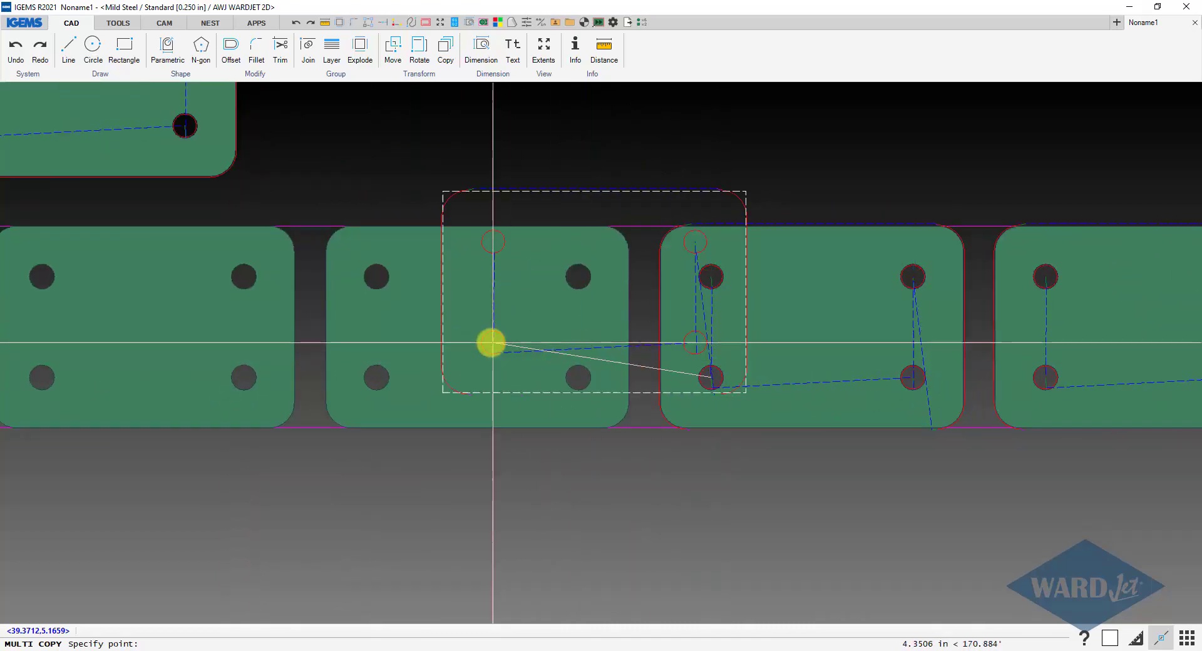
right_click(486, 340)
left_click(486, 369)
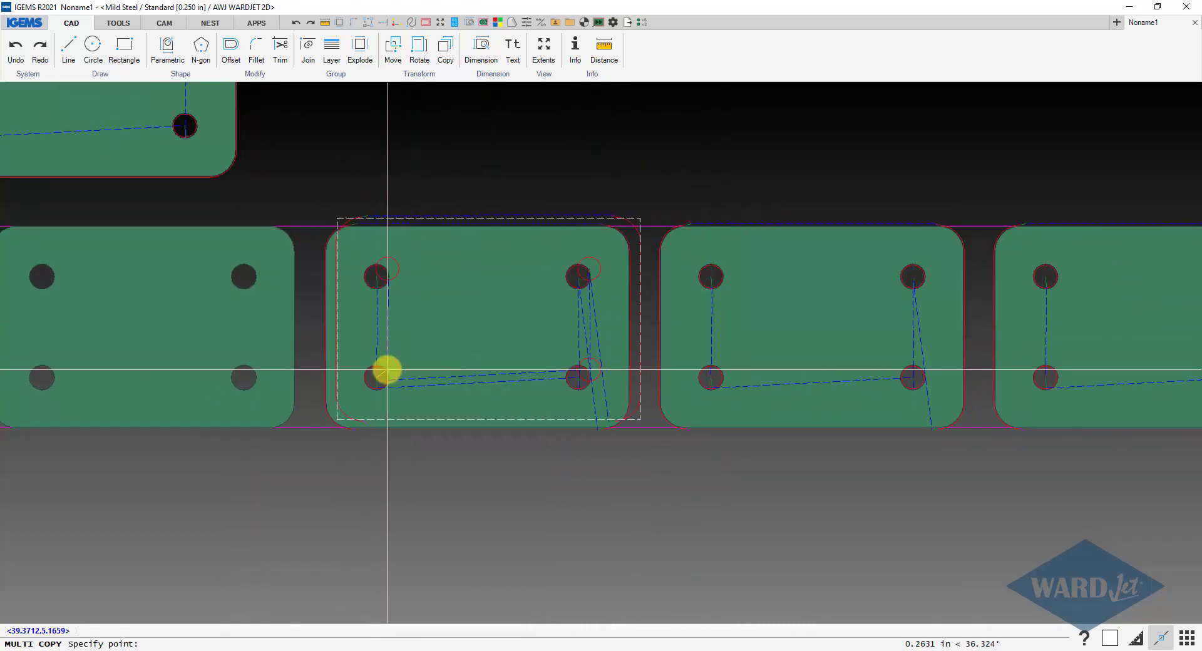
- Place the last copy on the left-most plate's hole centre and finish copying
middle_click_drag(390, 367, 806, 362)
right_click(521, 357)
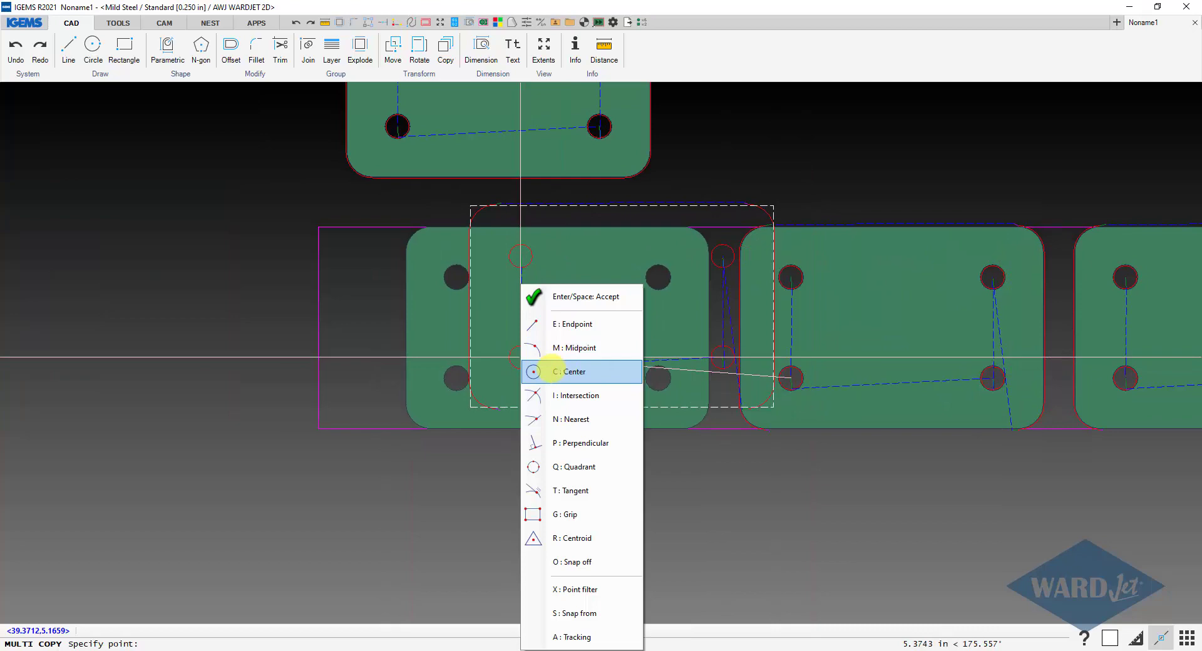
left_click(553, 372)
scroll(470, 373, "down", 3)
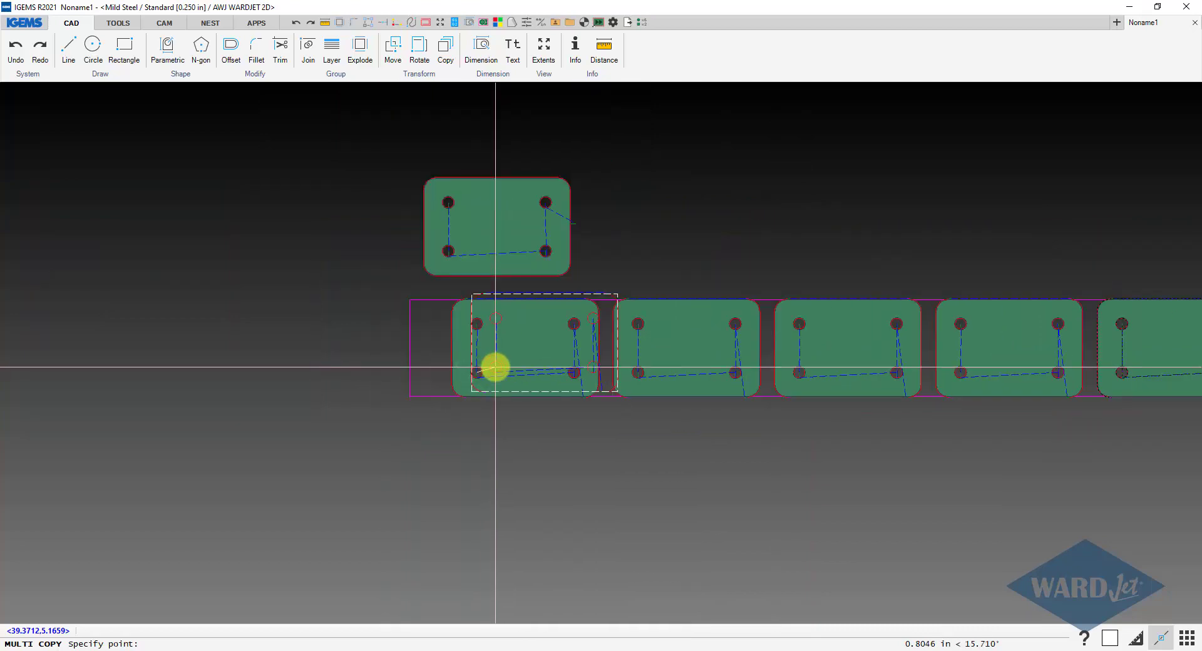
key("Escape")
middle_click_drag(559, 372, 476, 369)
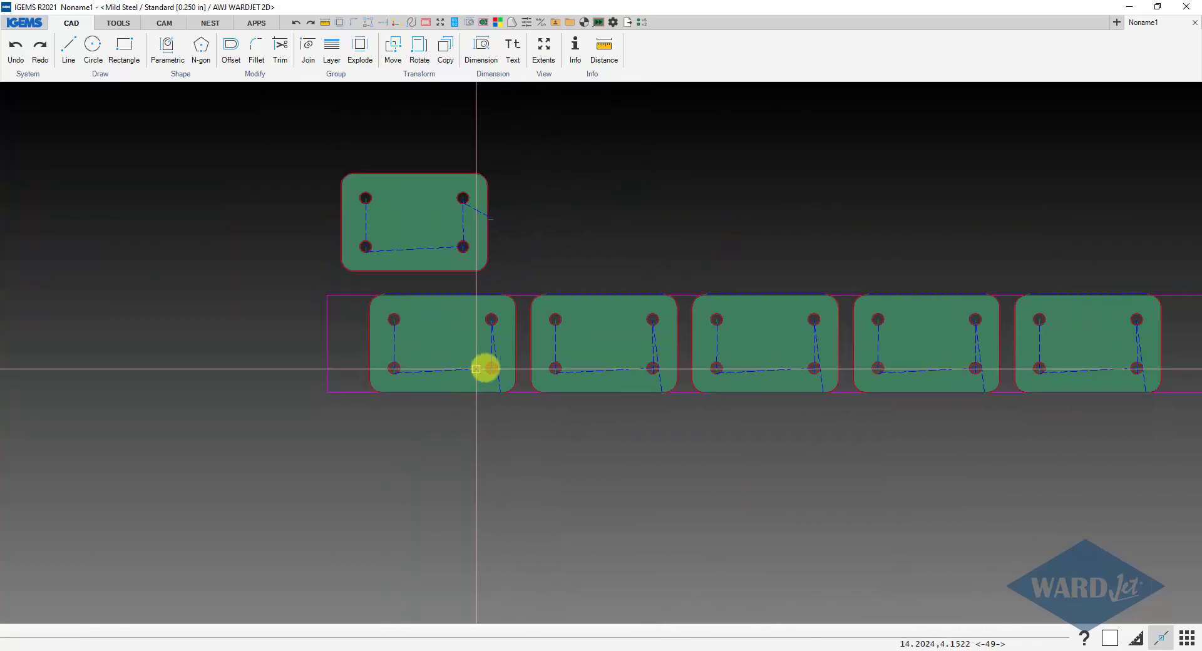
scroll(476, 369, "down", 2)
middle_click_drag(548, 401, 332, 386)
scroll(294, 338, "up", 5)
scroll(260, 295, "down", 3)
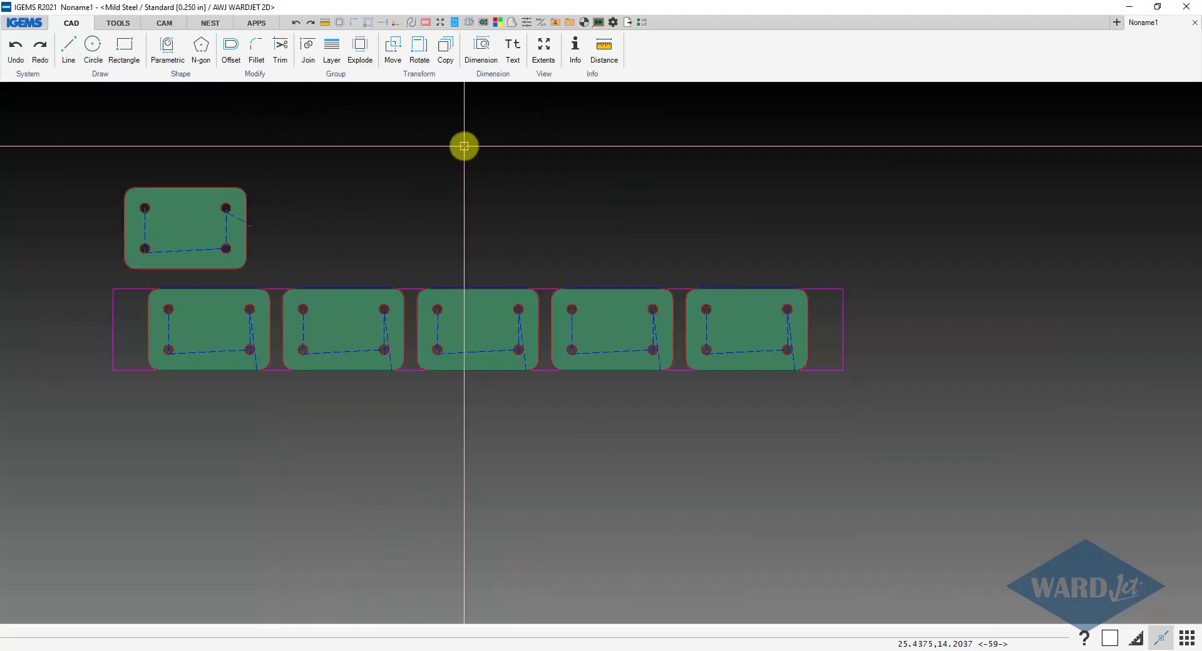
- Select the five plates on the bar and open their cut-order settings
left_click(165, 24)
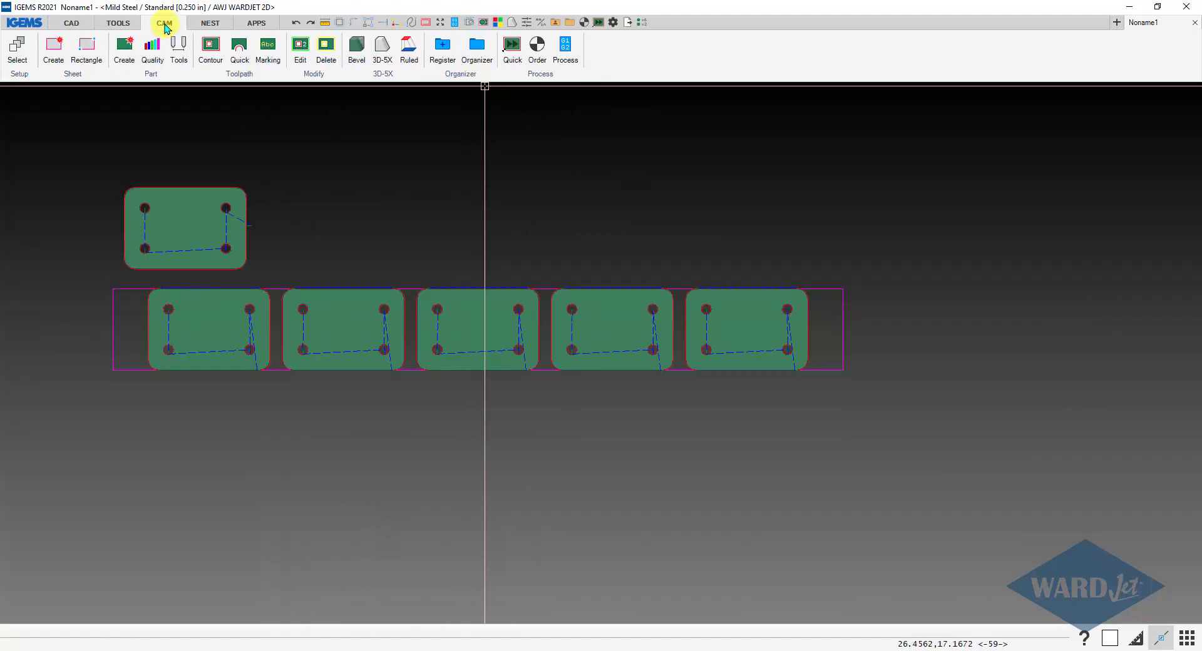
left_click(536, 55)
left_click_drag(81, 260, 967, 437)
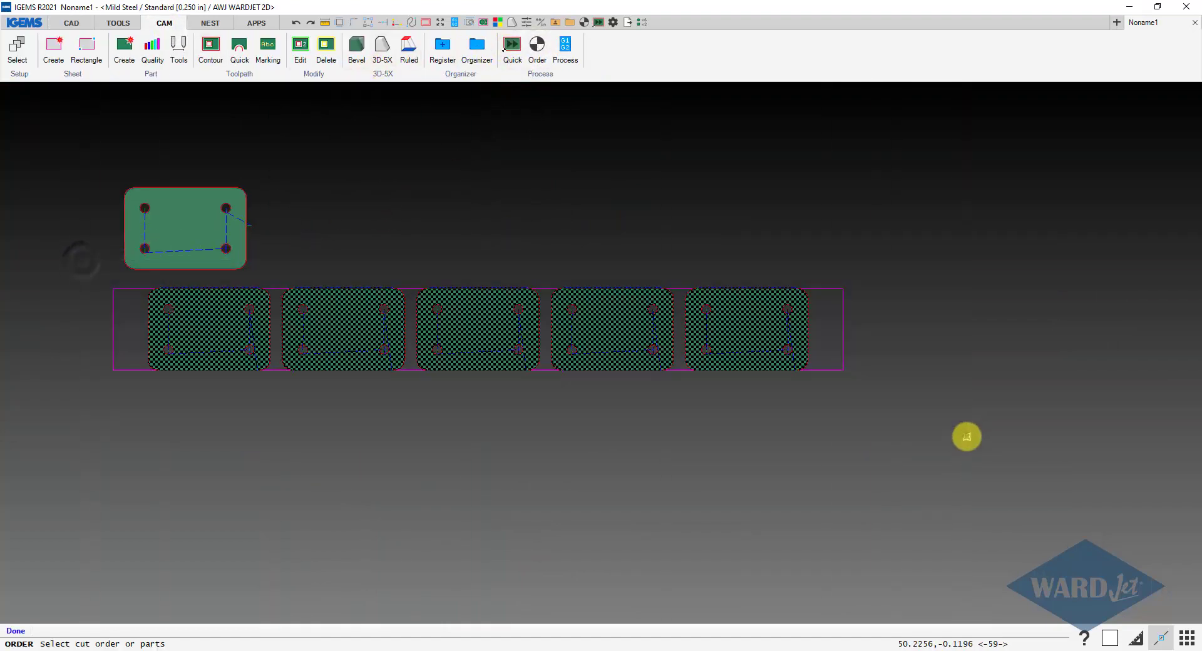
right_click(979, 423)
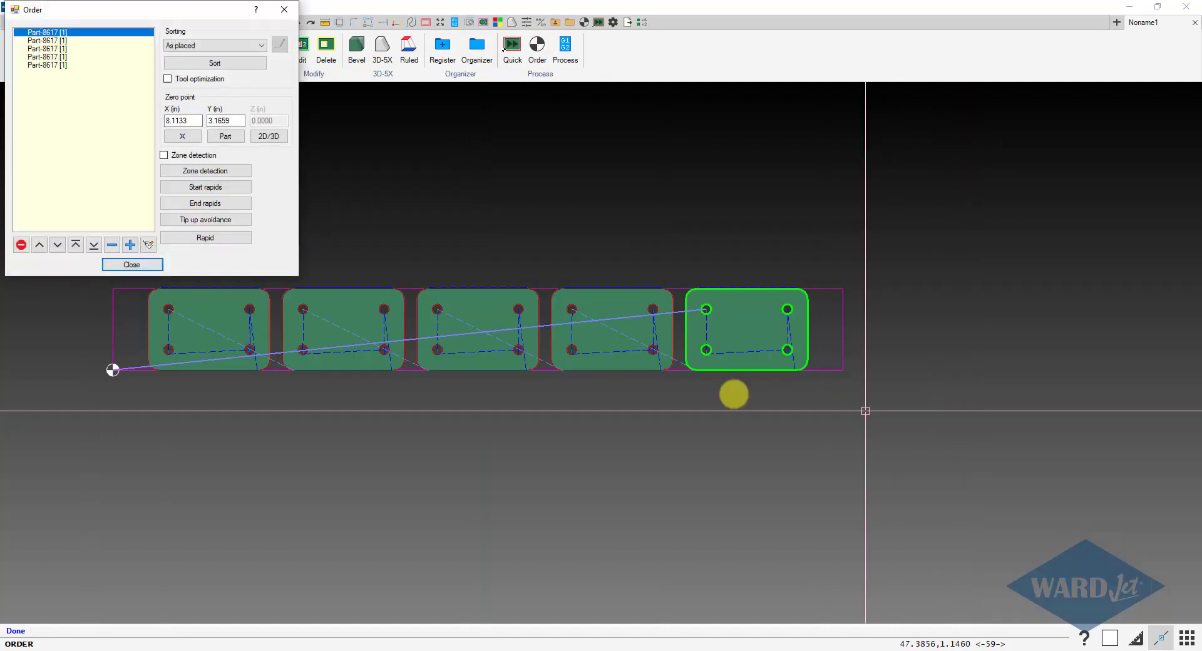
- Re-sort the five plates using Closest sorting
left_click(207, 48)
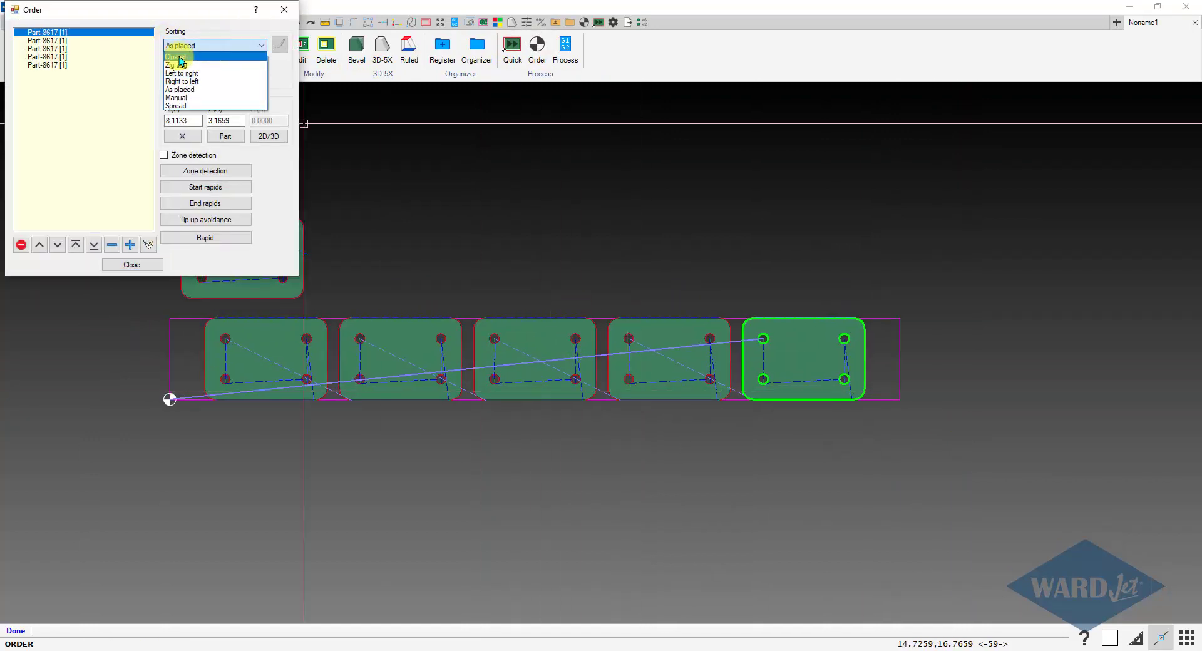
left_click(181, 57)
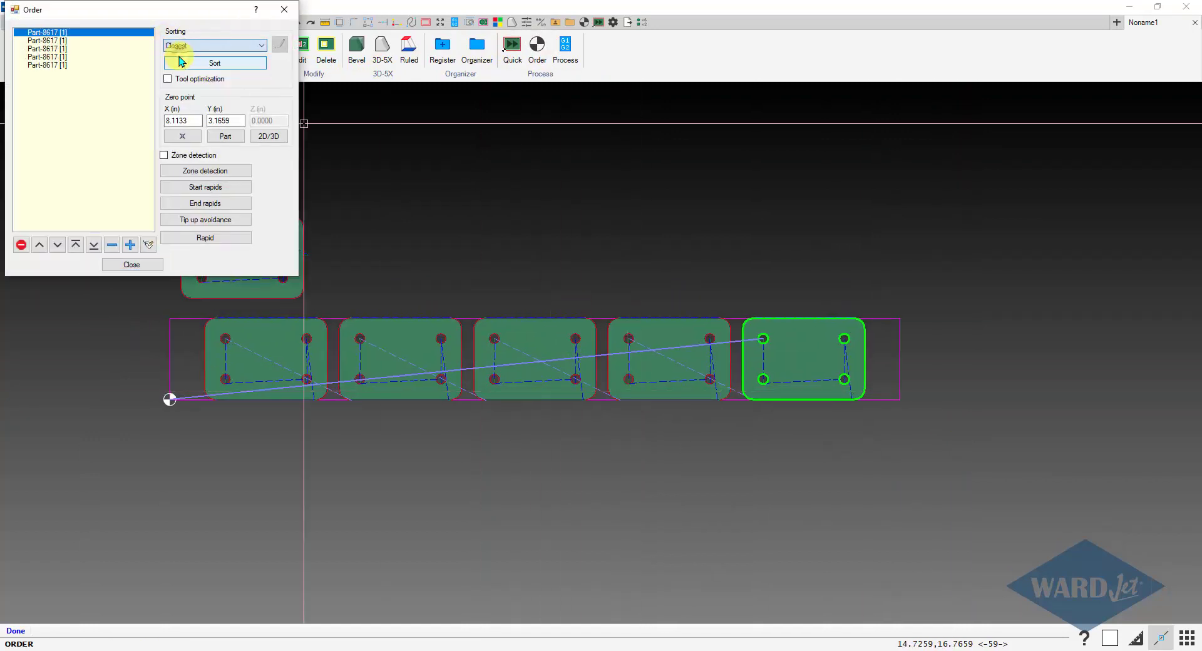
left_click(214, 63)
middle_click_drag(456, 231, 704, 285)
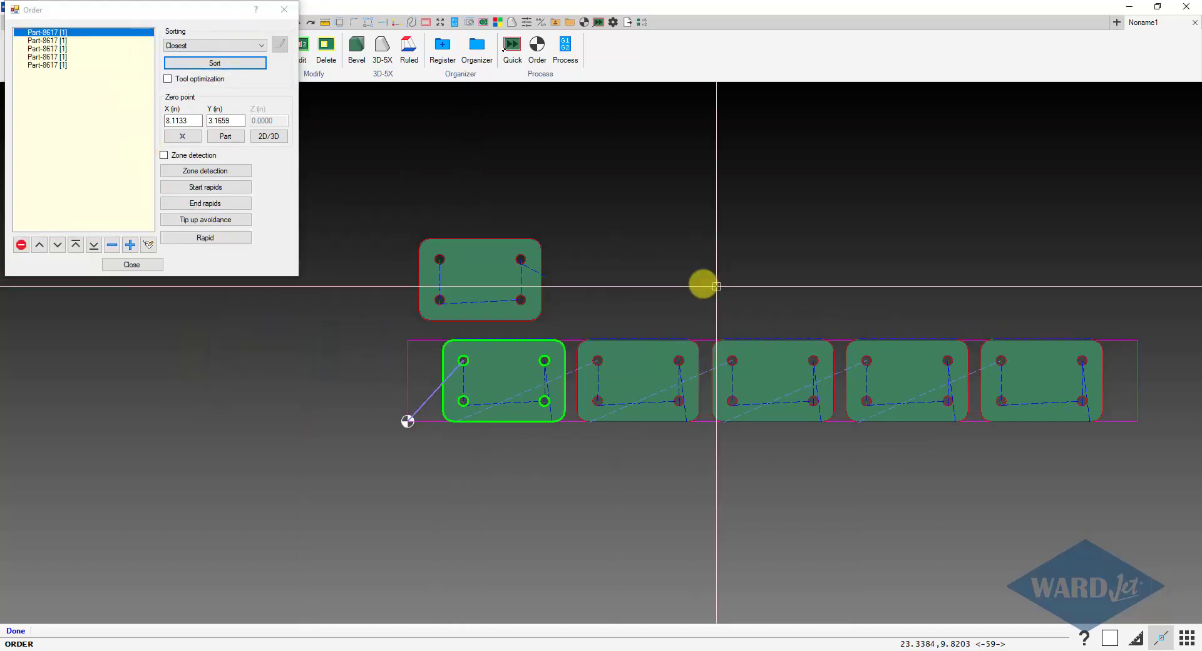
- Step through the part list to verify the new cut order of the five plates
left_click(57, 41)
left_click(54, 32)
left_click(55, 41)
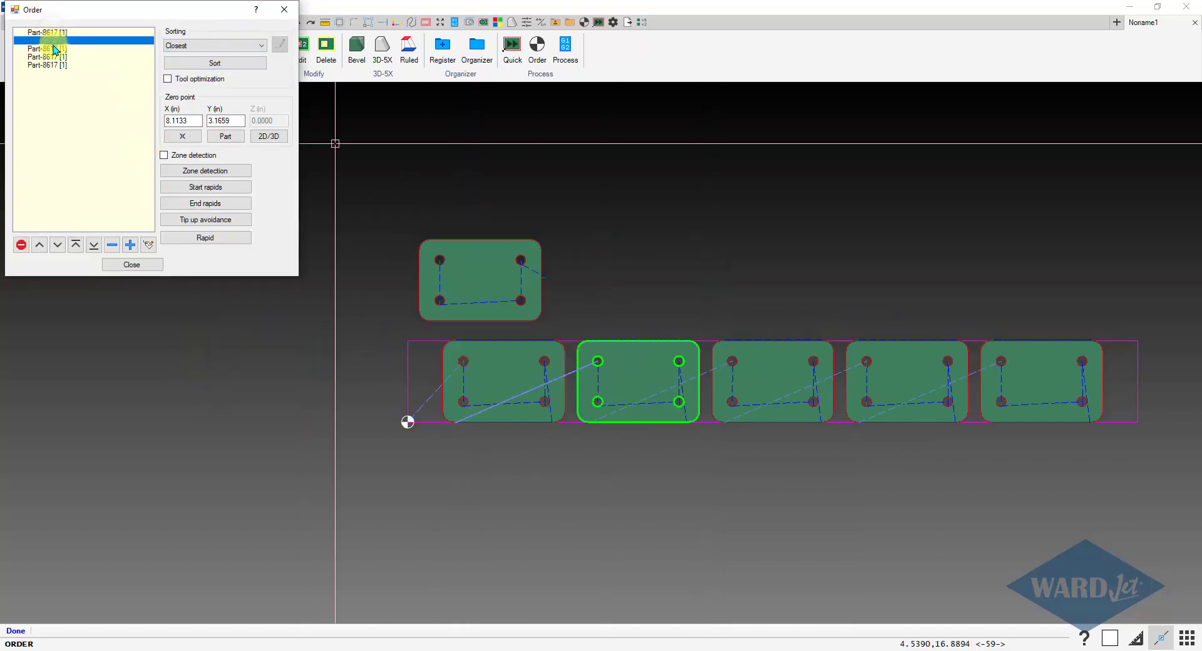
left_click(54, 49)
left_click(54, 56)
left_click(54, 65)
left_click(55, 32)
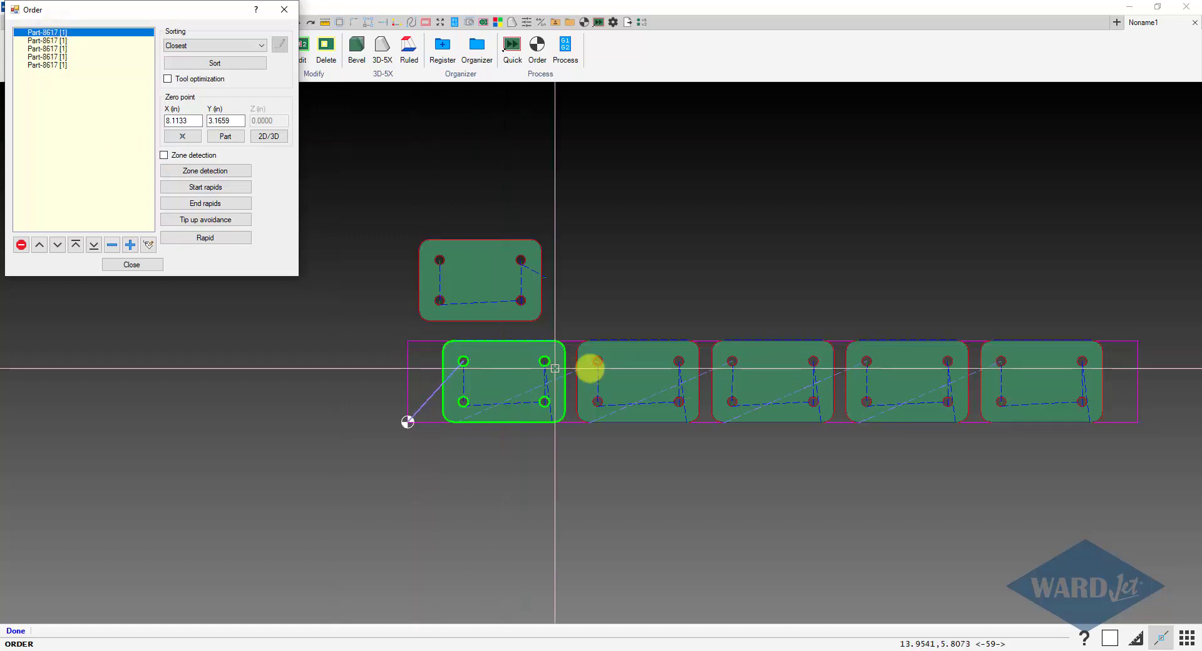
left_click(50, 35)
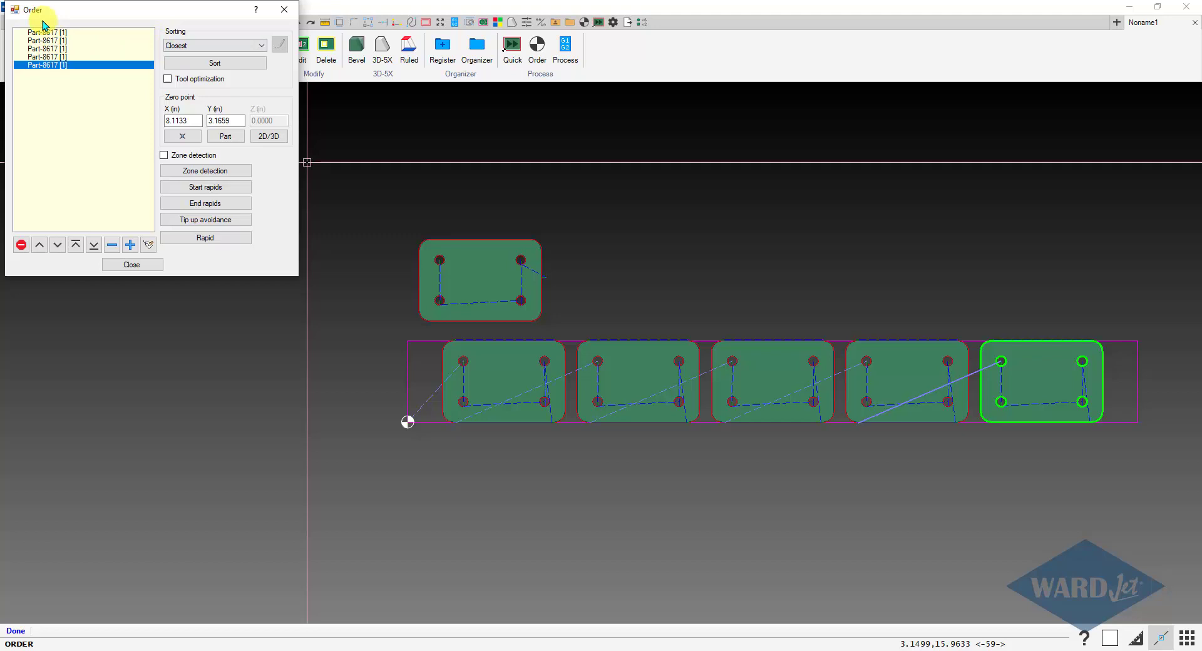
- Try Right to left sorting and step through the resulting plate order
left_click(218, 47)
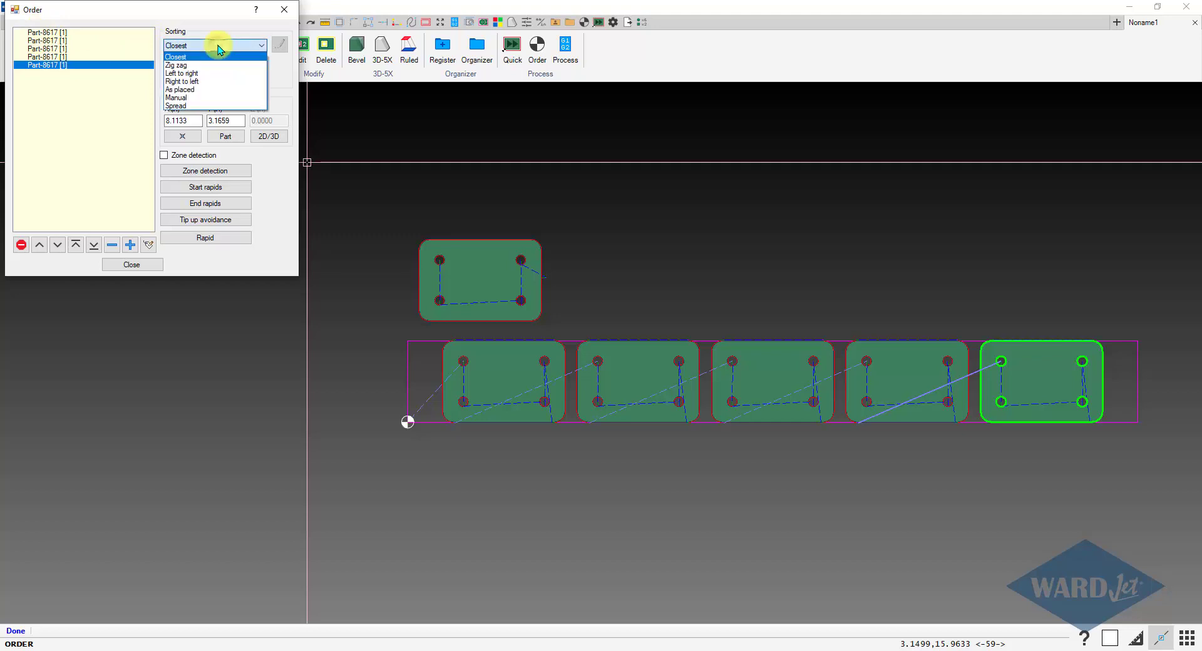
left_click(183, 81)
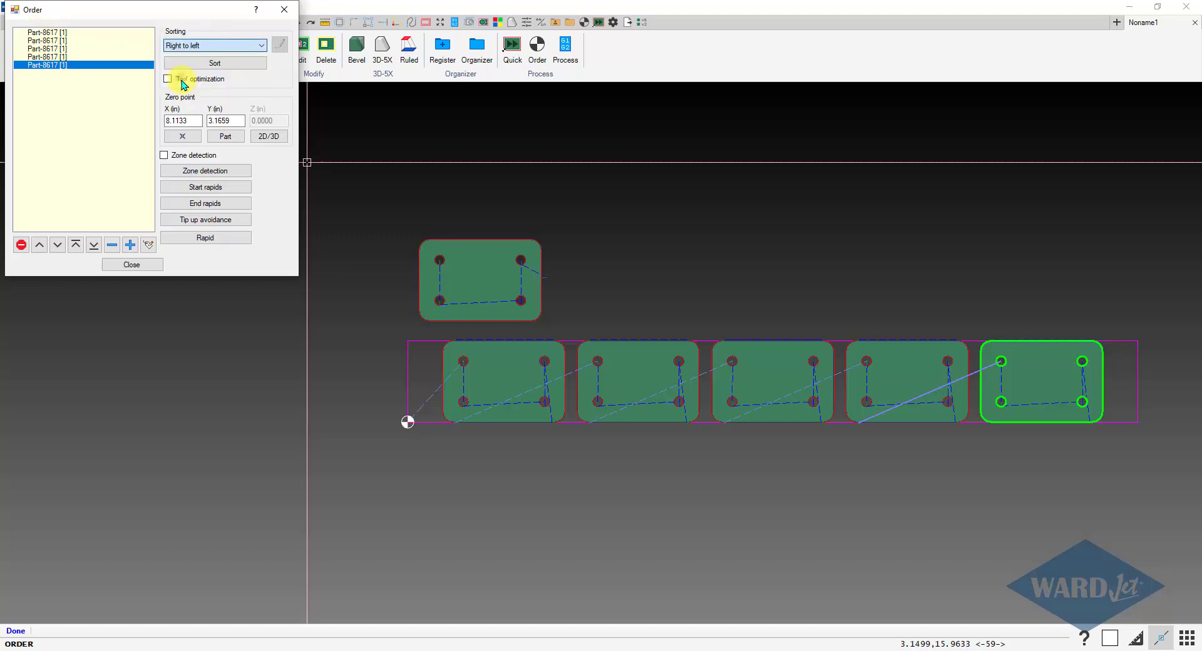
left_click(215, 63)
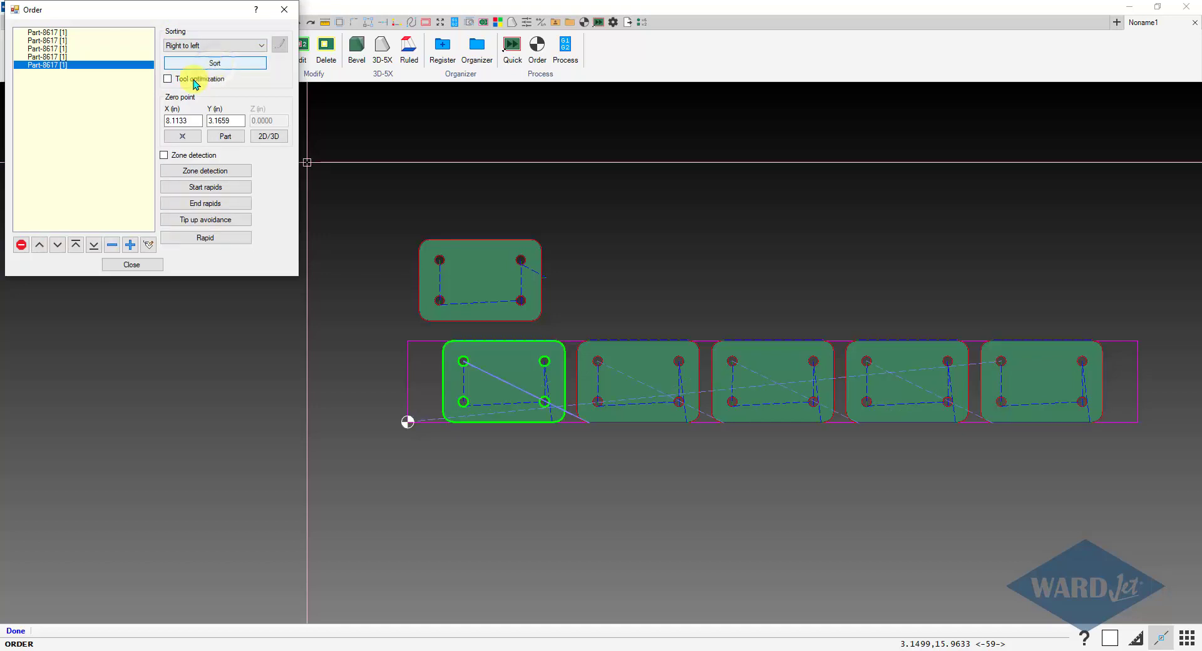
left_click(57, 33)
key("Down")
key("Down")
key("Down")
key("Down")
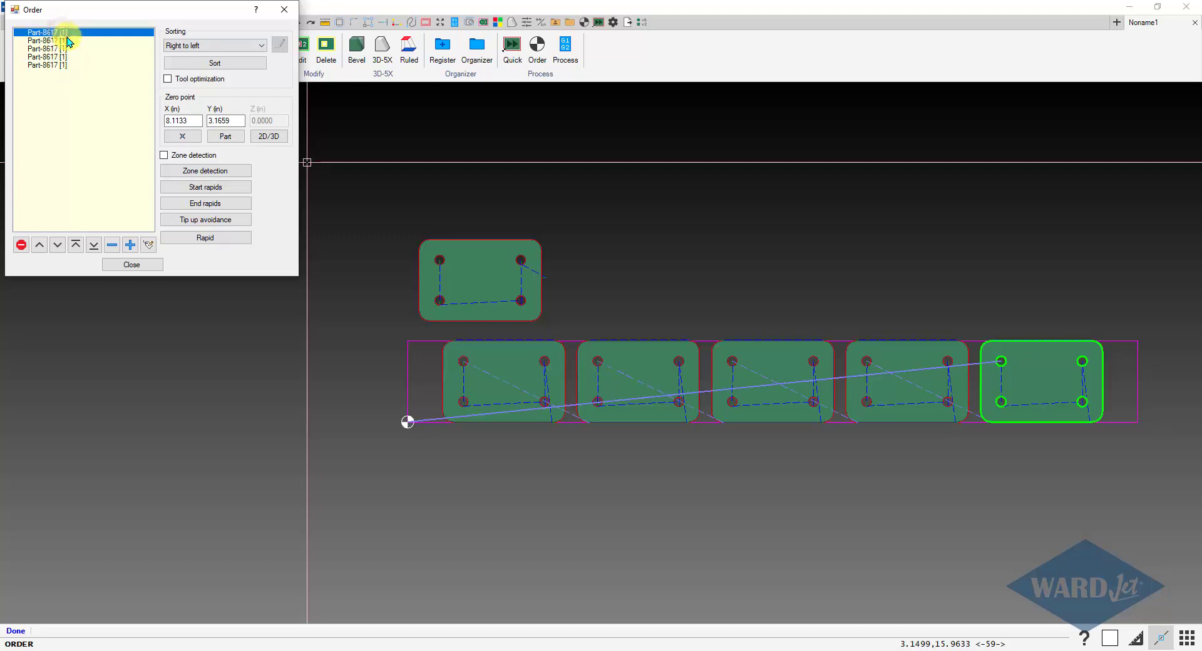
- Re-sort by Closest, set the method to Manual, and close the Order dialog
left_click(196, 50)
left_click(182, 55)
left_click(215, 63)
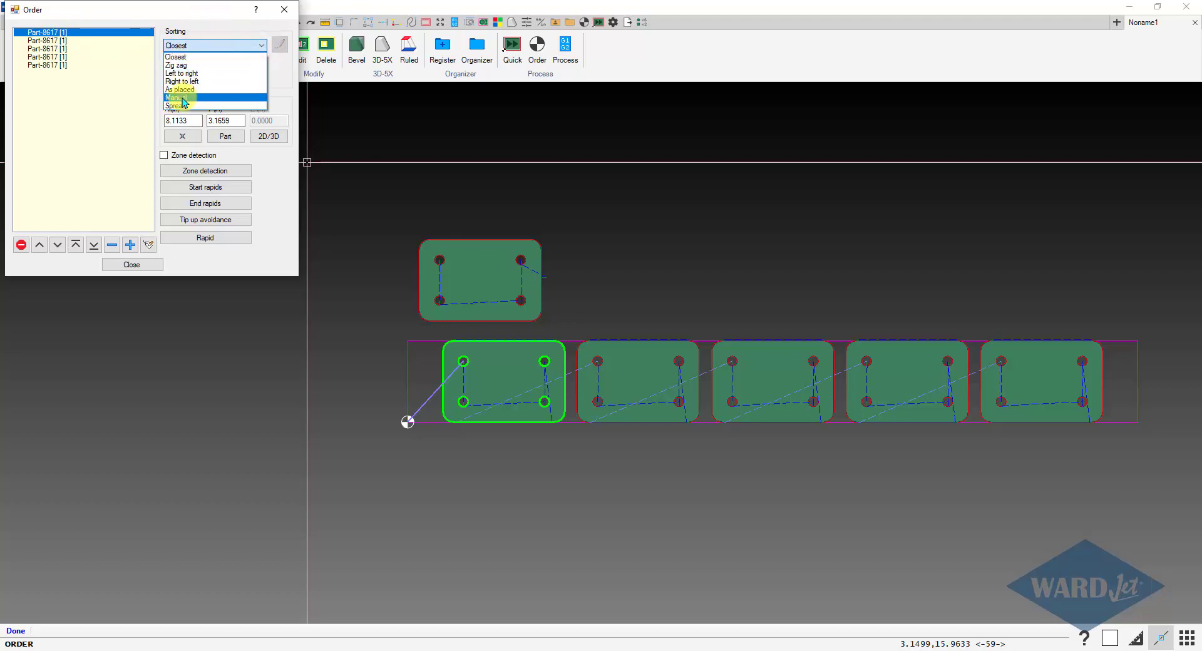
left_click(182, 98)
left_click(237, 67)
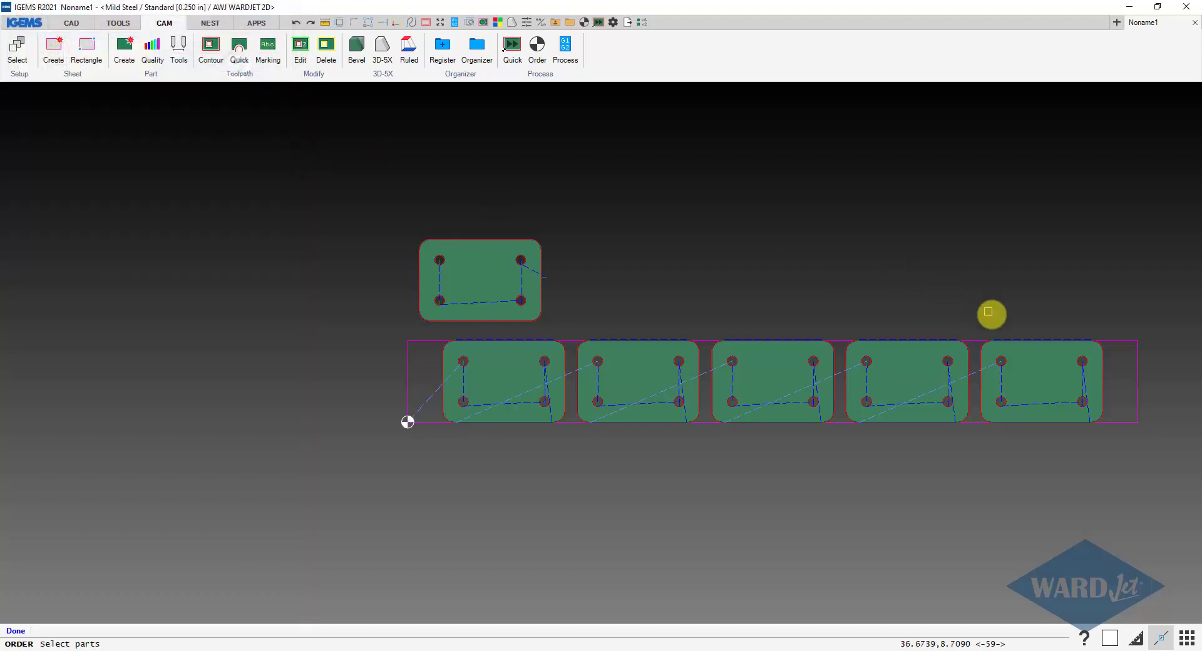
scroll(1014, 368, "up", 3)
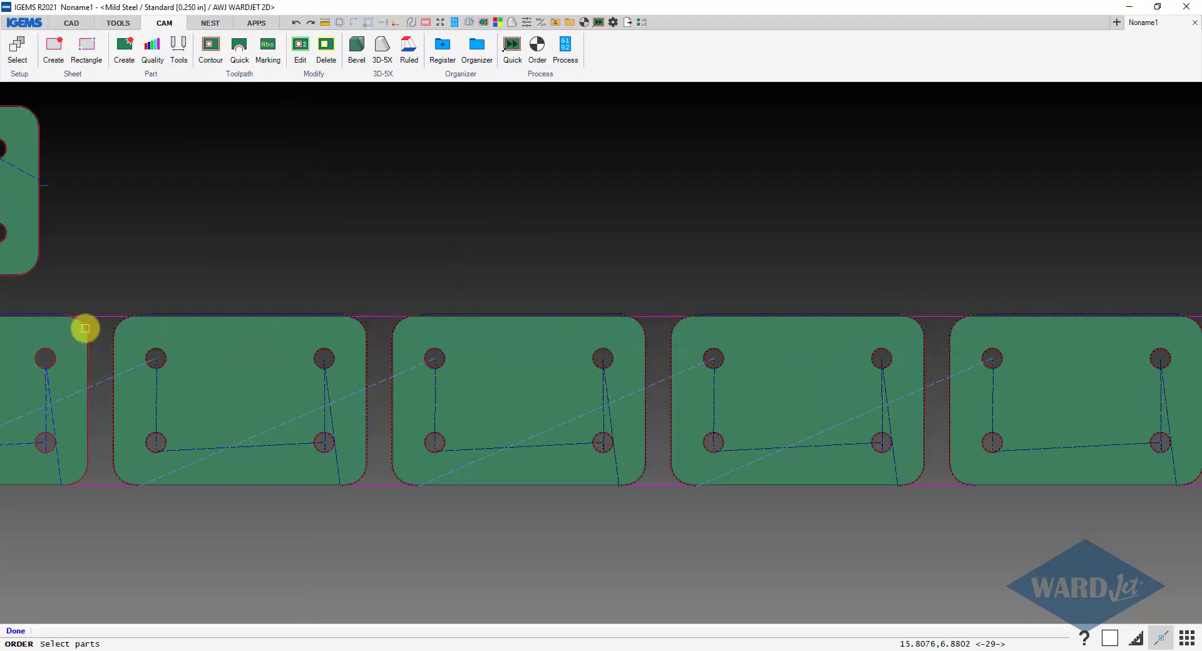
scroll(85, 328, "down", 2)
middle_click_drag(97, 335, 612, 367)
scroll(563, 372, "up", 2)
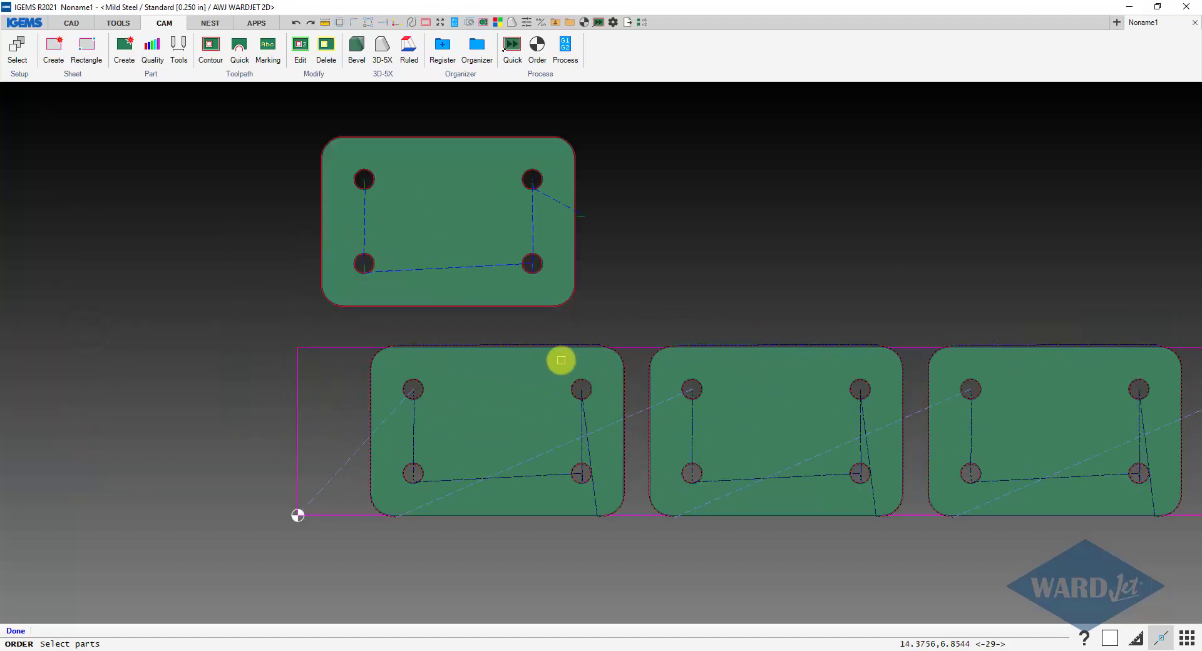
- Reopen the cut order and re-sort the plates As placed, rightmost first
left_click(562, 360)
scroll(720, 394, "down", 2)
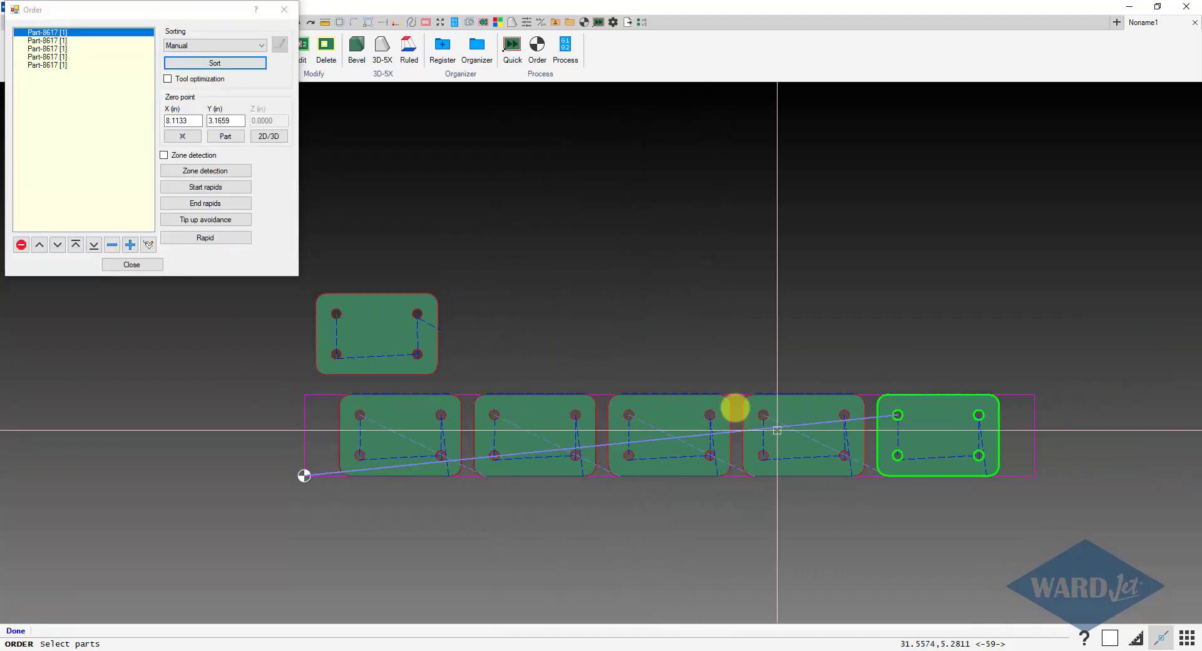
left_click(55, 33)
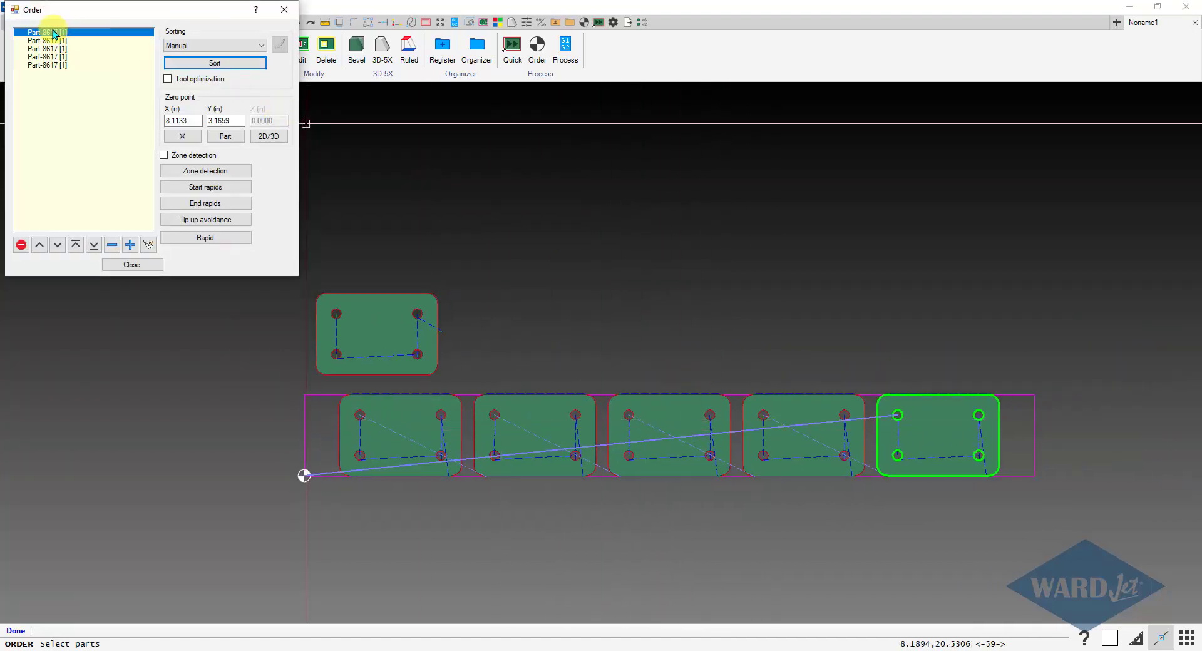
left_click(191, 47)
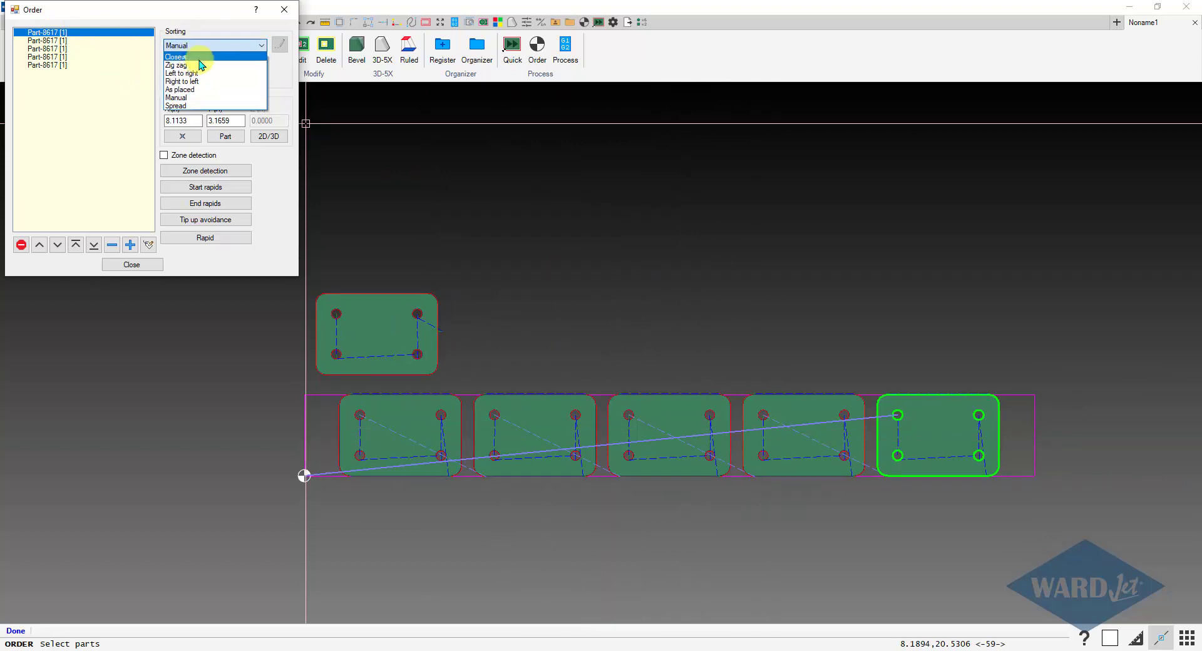
left_click(200, 57)
left_click(195, 46)
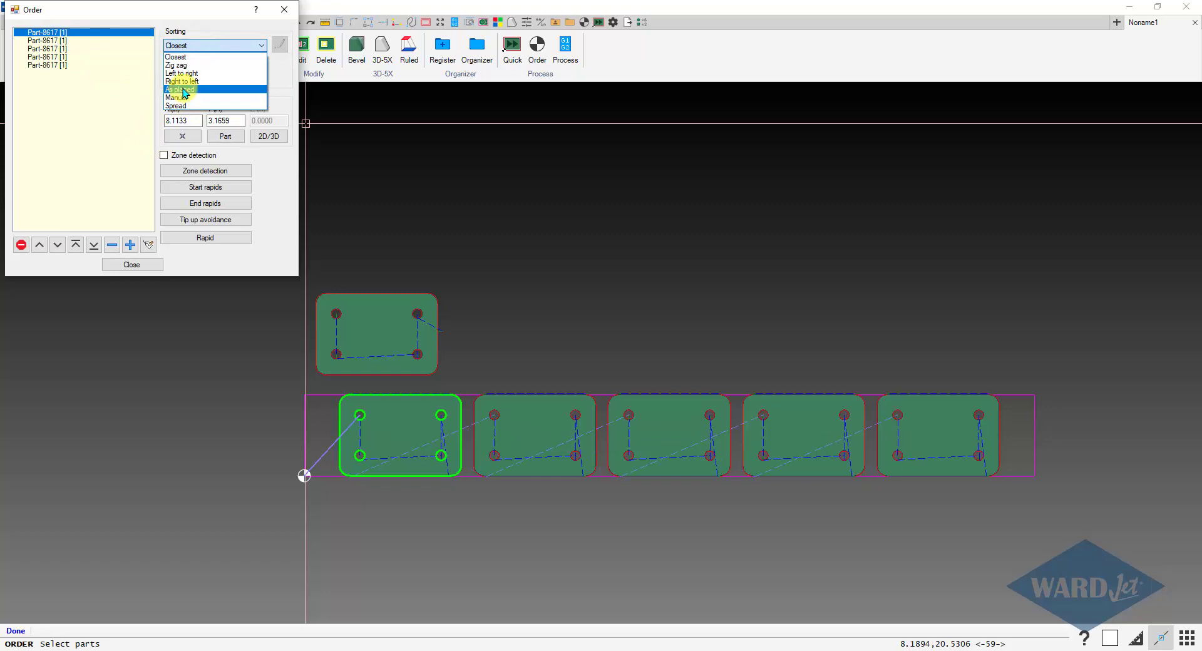
left_click(184, 91)
left_click(225, 65)
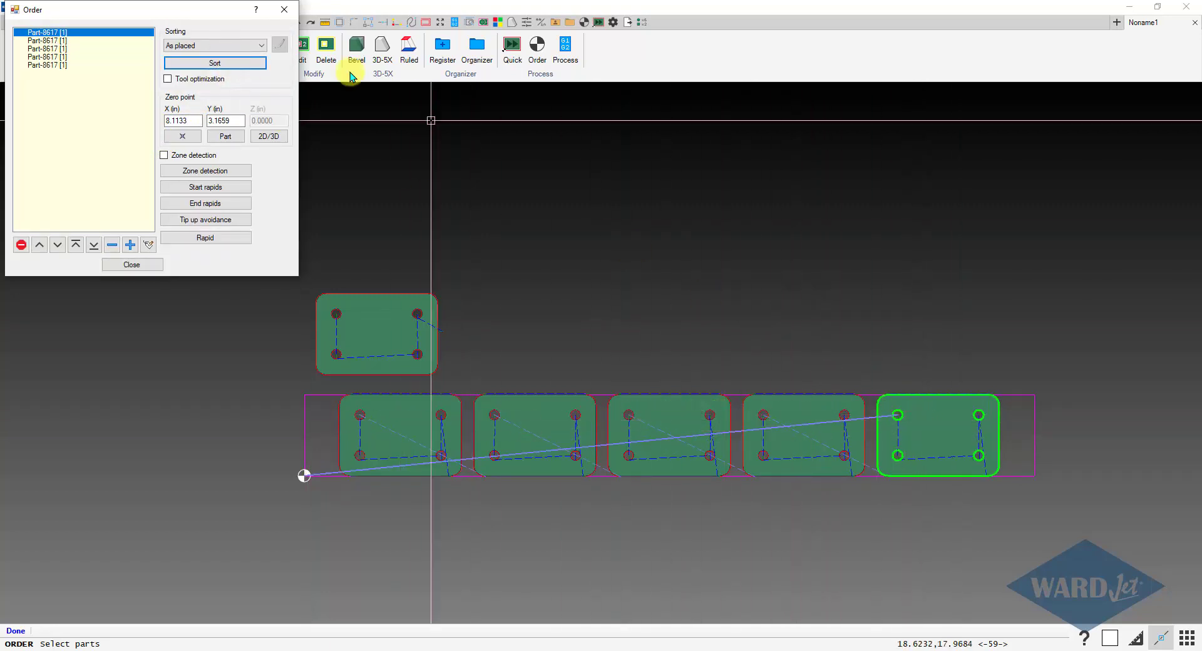
- Confirm the list cuts right to left, leftmost plate last, then close Order
left_click(51, 40)
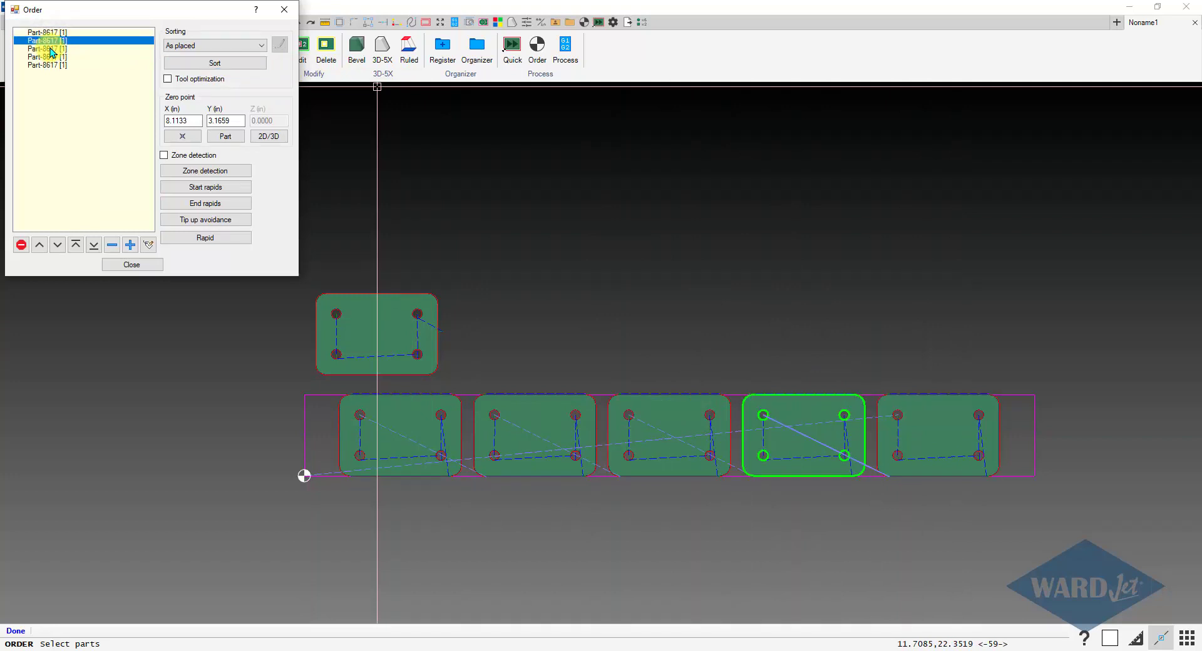
left_click(50, 48)
left_click(50, 57)
left_click(48, 32)
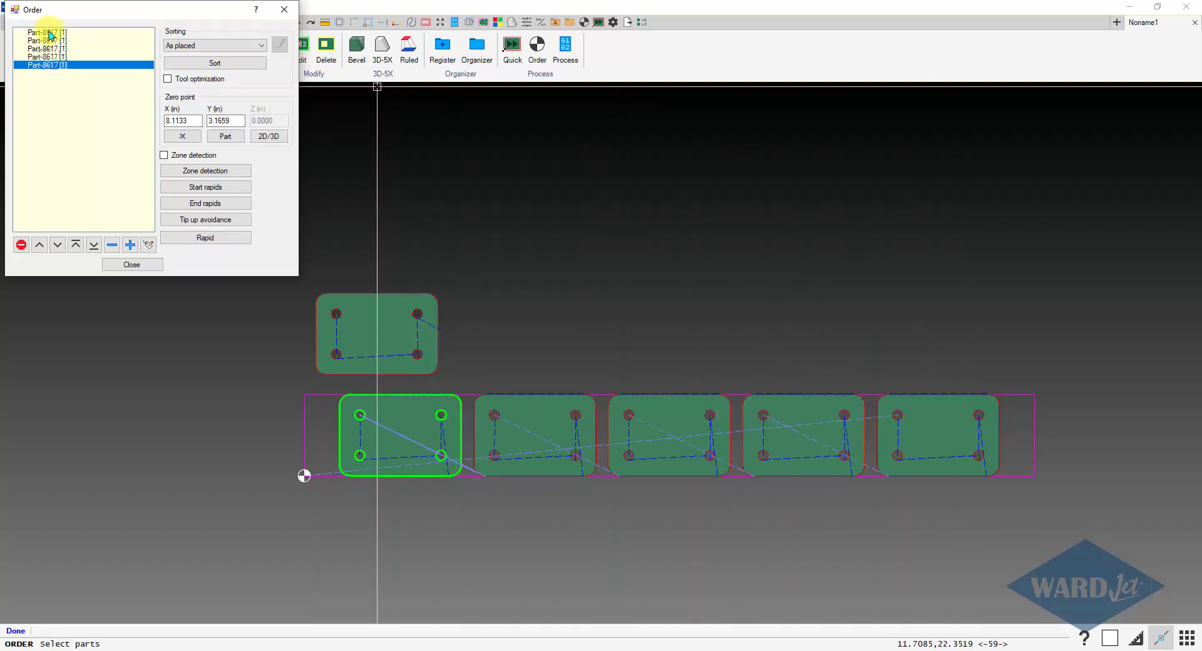
left_click(46, 30)
left_click(48, 40)
left_click(50, 48)
left_click(50, 57)
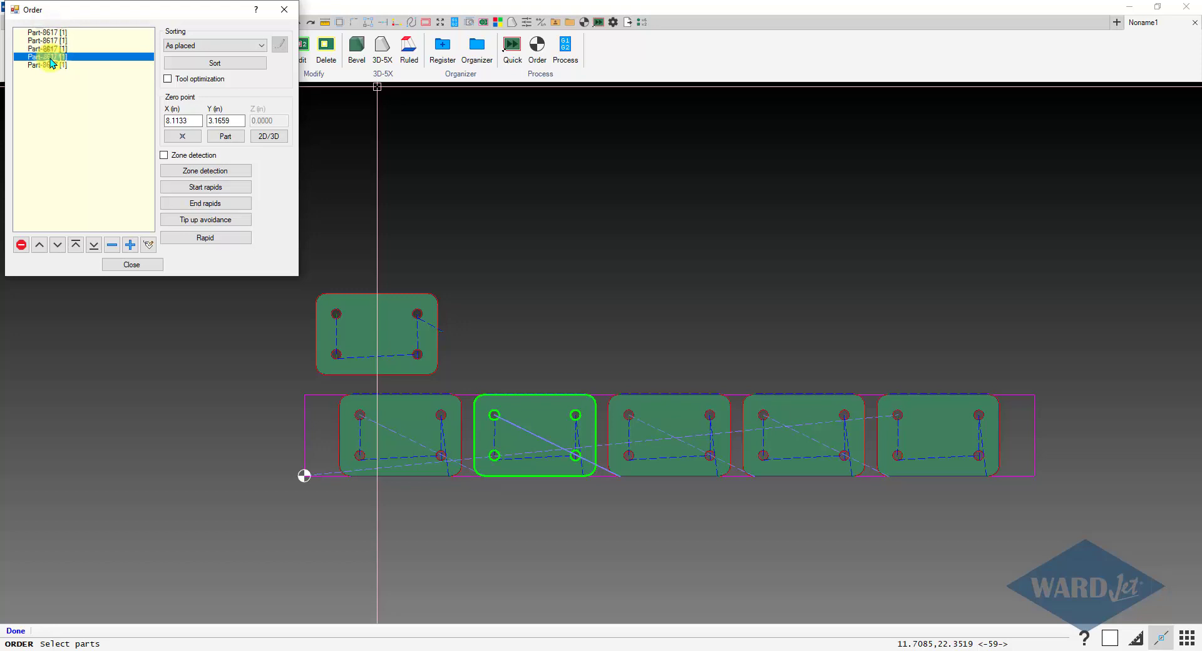
left_click(52, 65)
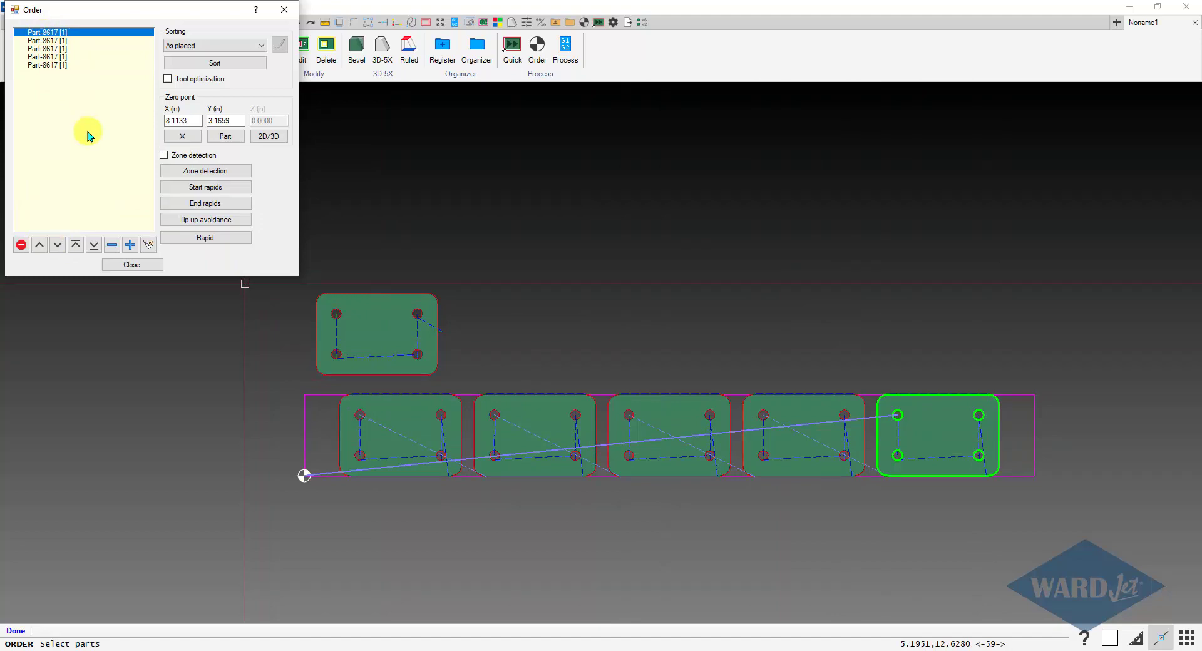
left_click(133, 264)
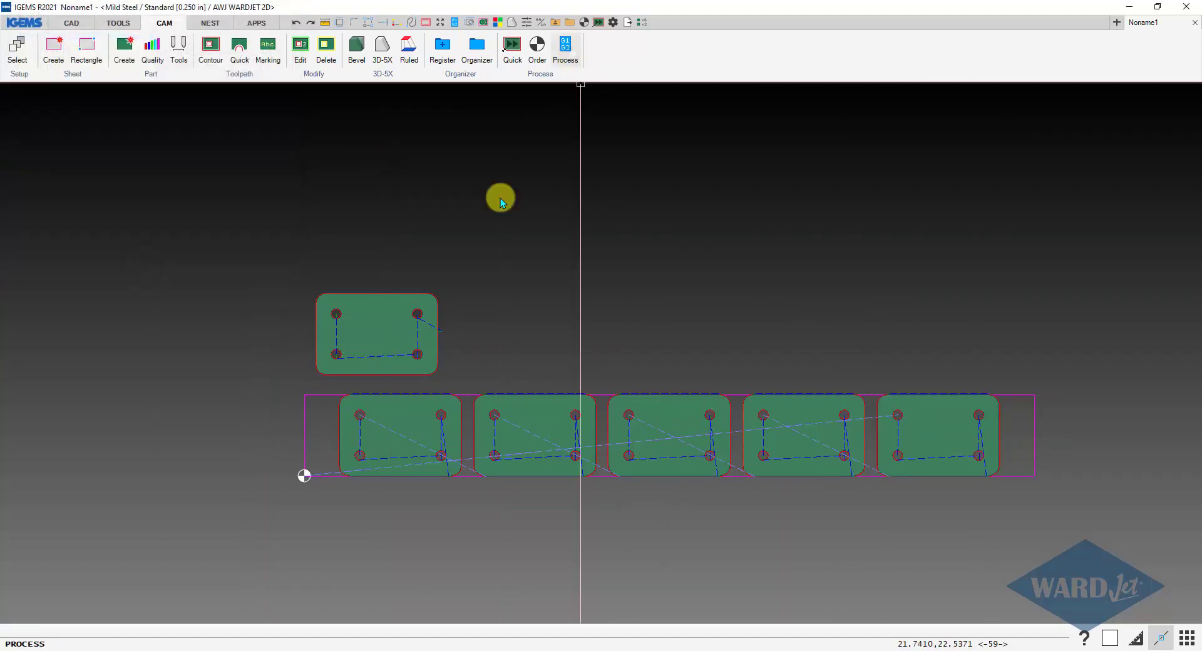
- Start Process and accept the AWJ WARDJET 2D cutting options and custom settings
left_click(556, 235)
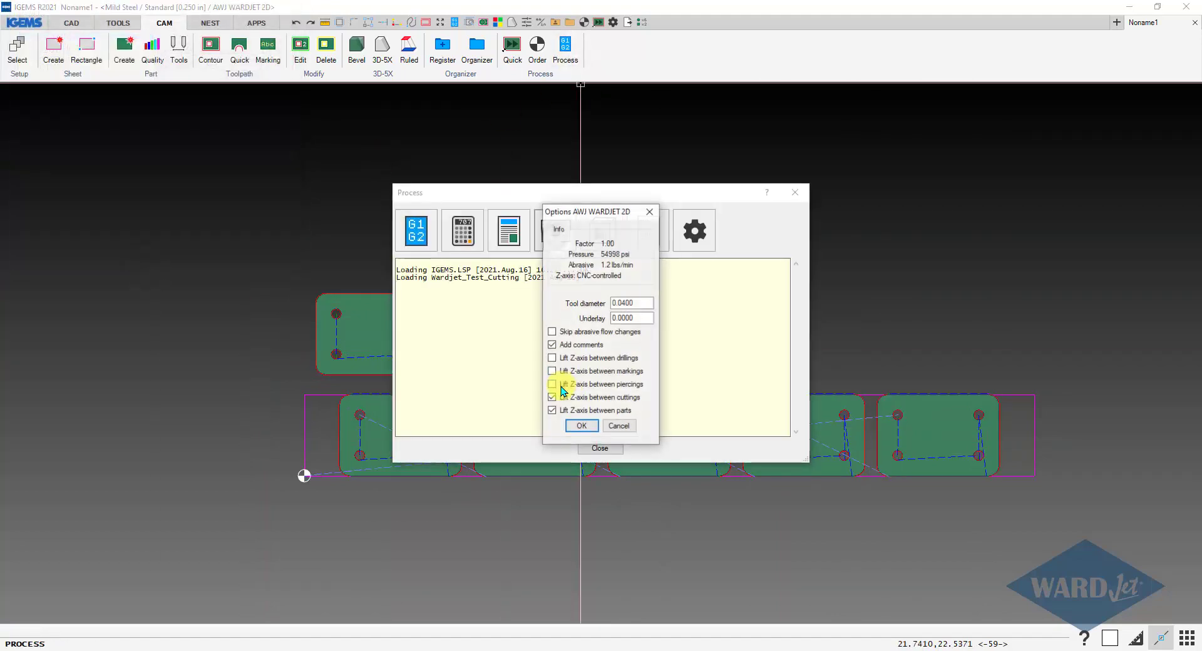
left_click(582, 427)
left_click(579, 452)
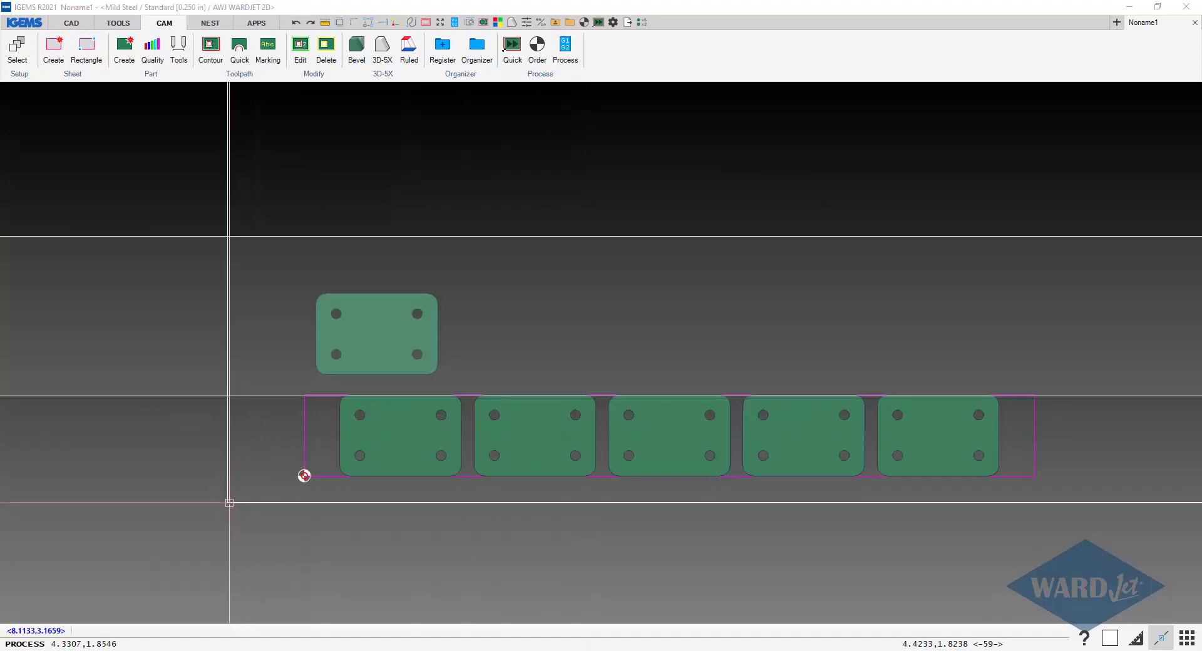
- Pick the sheet corner as the G-code program start point
left_click(304, 475)
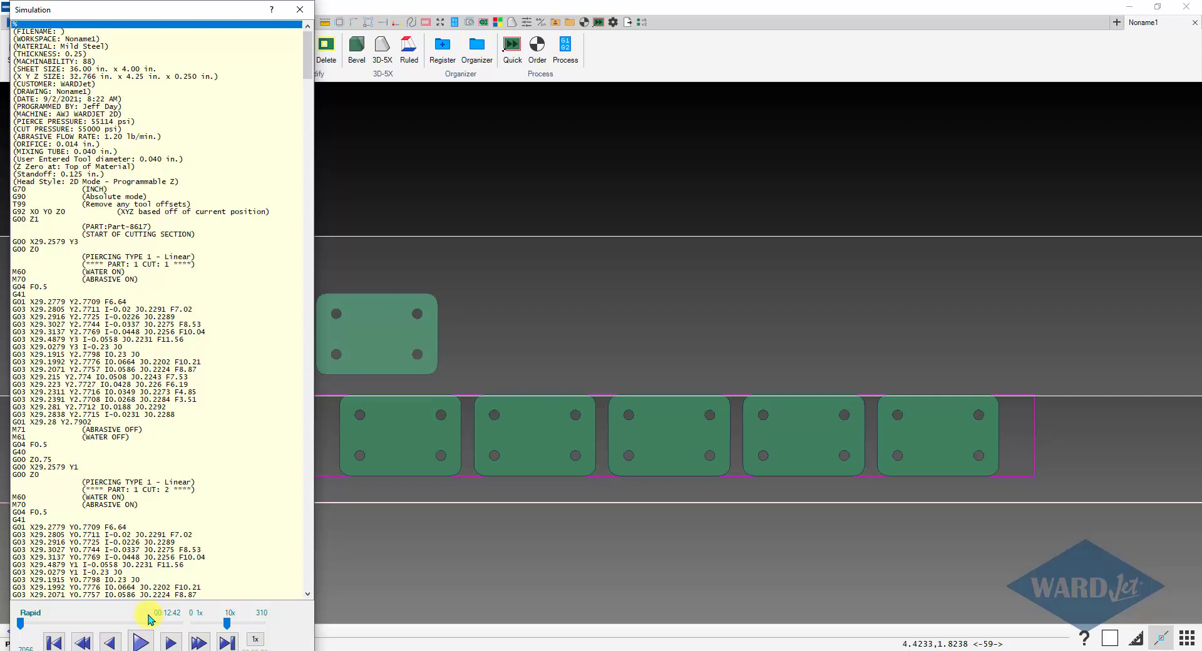